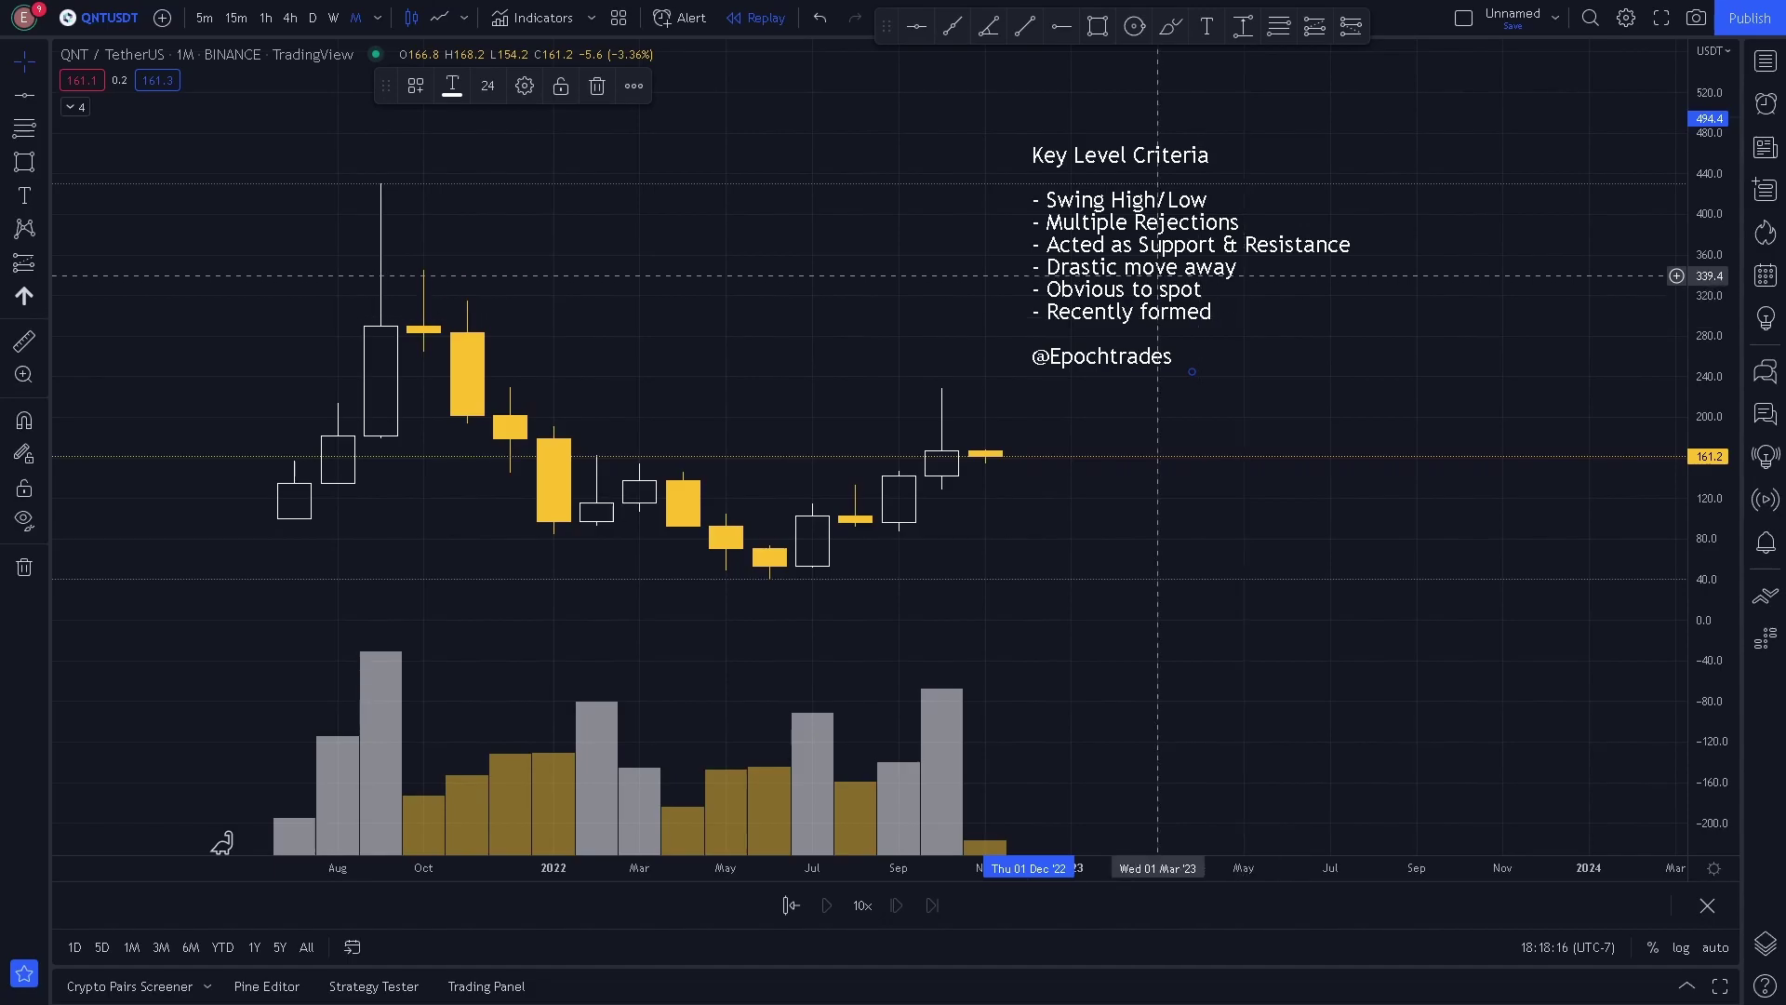
Step: Delete the Key Level Criteria text note from the monthly chart
key("Delete")
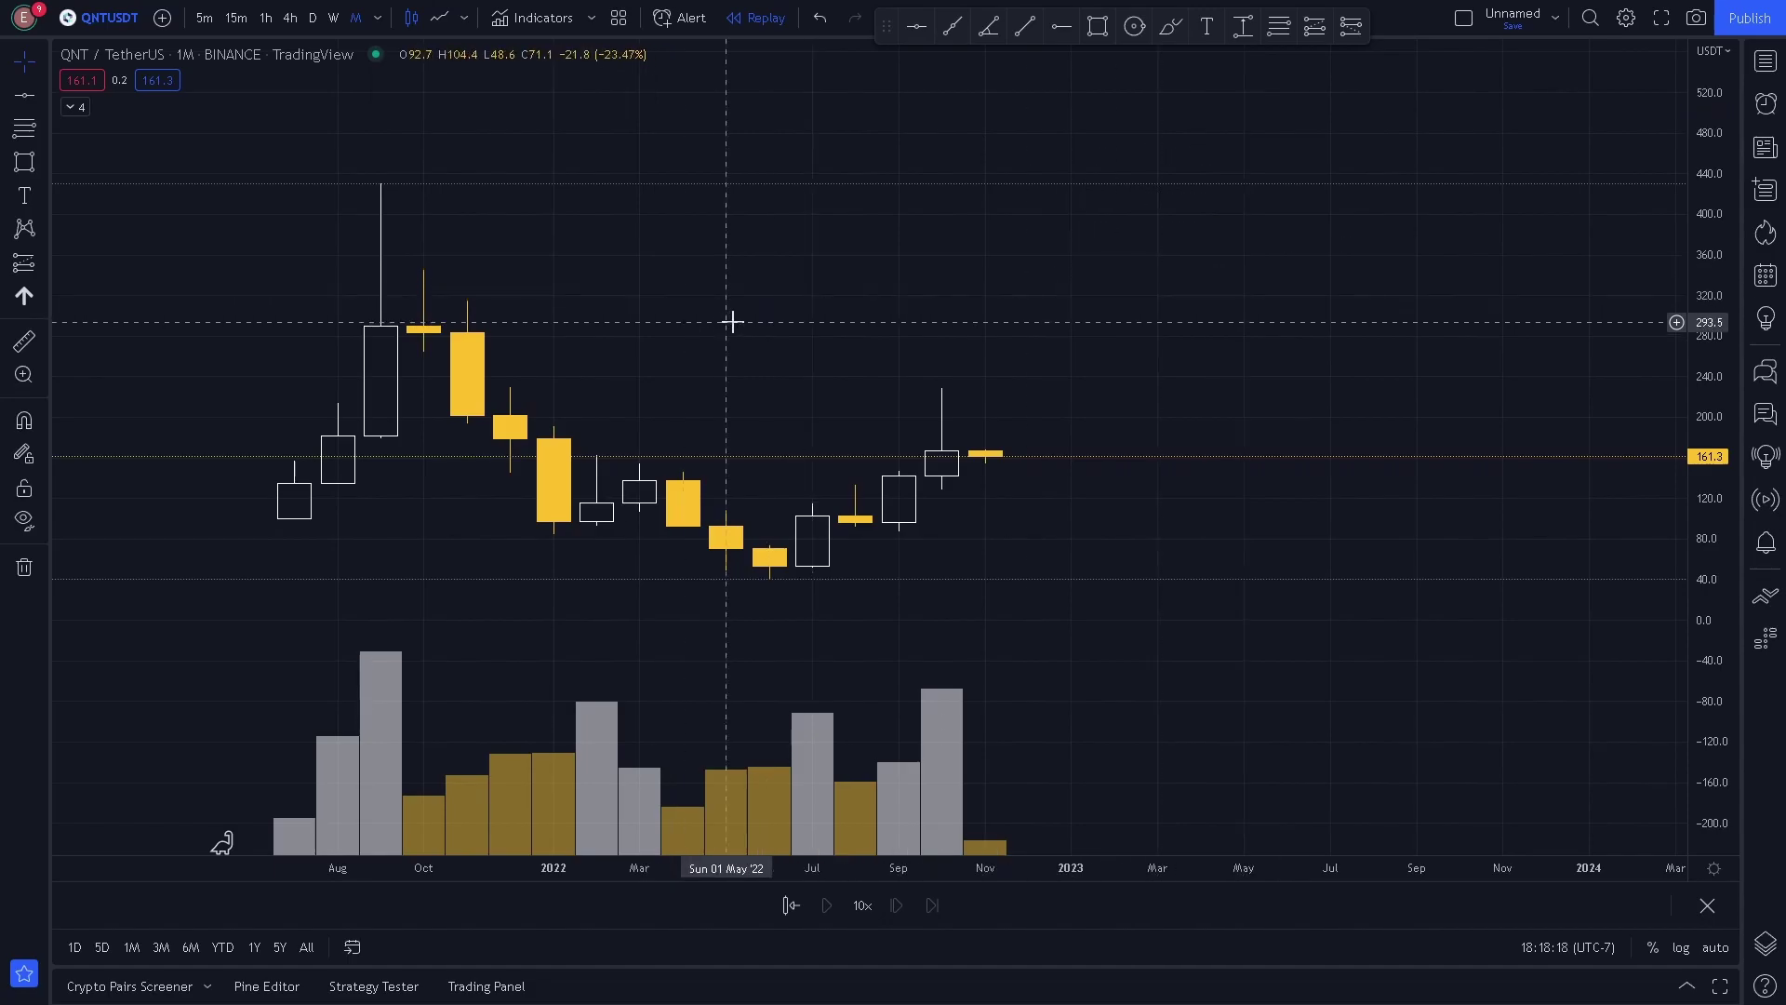
Step: Pan the chart and draw a pink horizontal line at the 293.5 level
left_click_drag(730, 315, 990, 325)
left_click(914, 29)
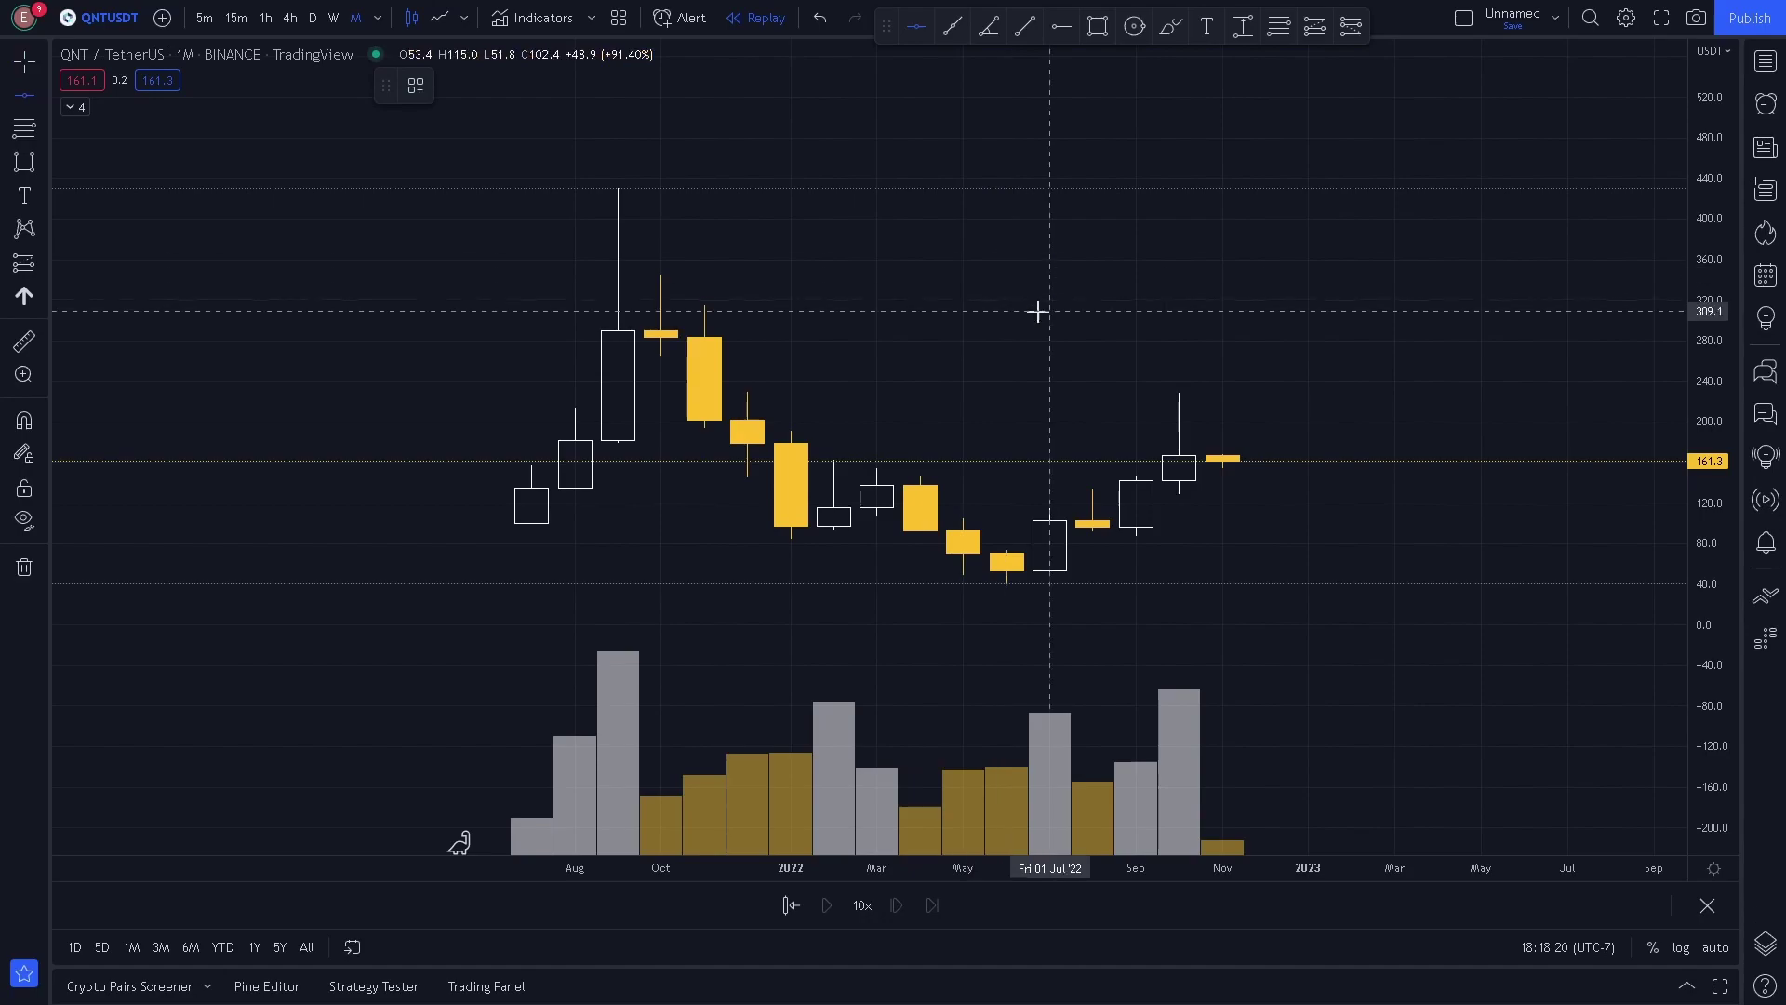
left_click(1046, 325)
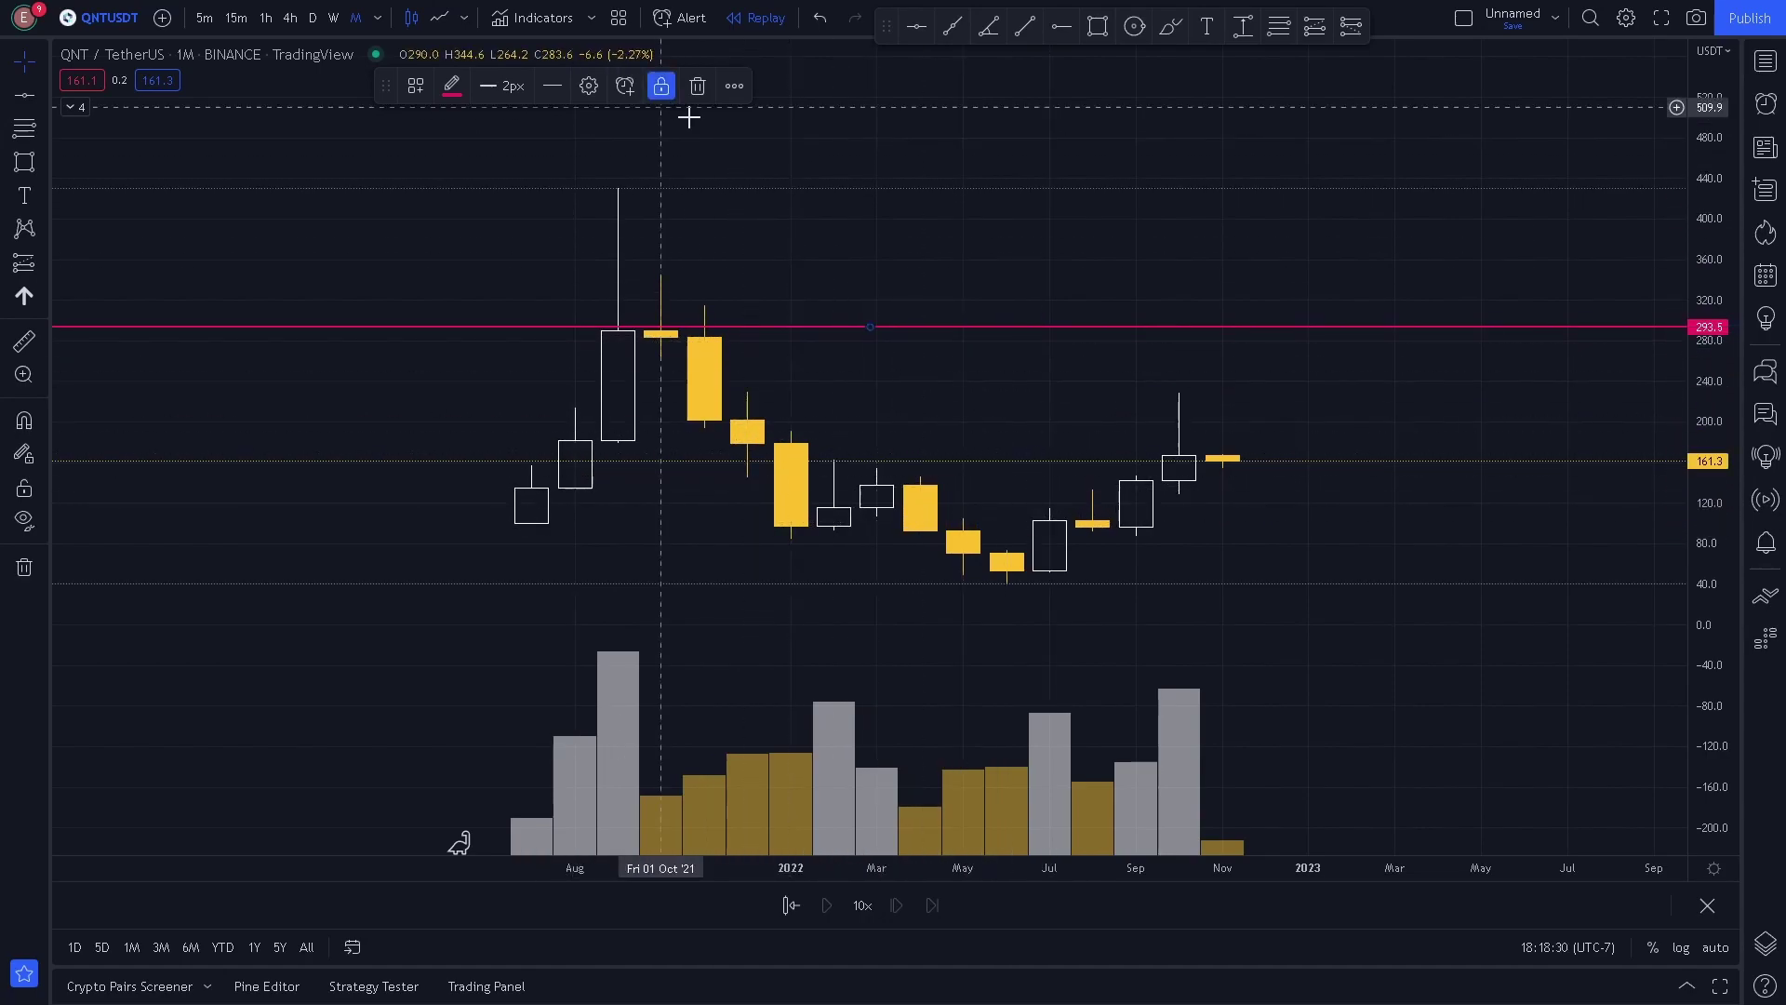
left_click(928, 248)
left_click_drag(1714, 549, 1723, 588)
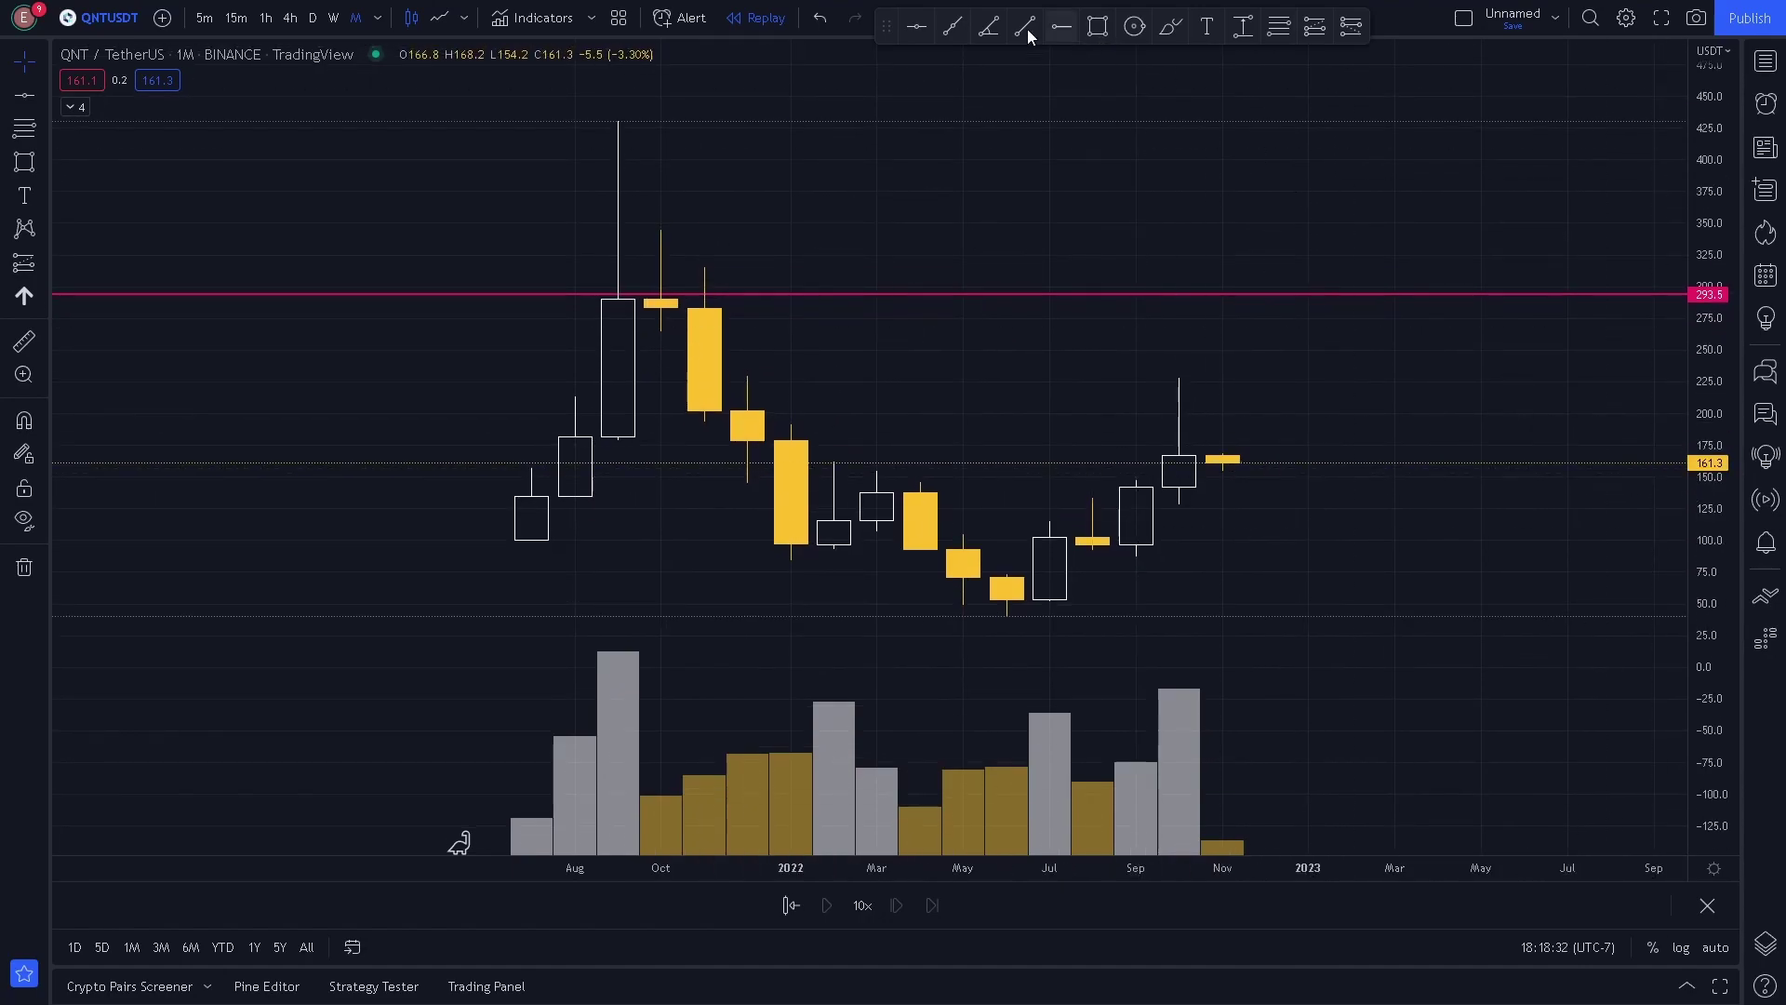
left_click(921, 34)
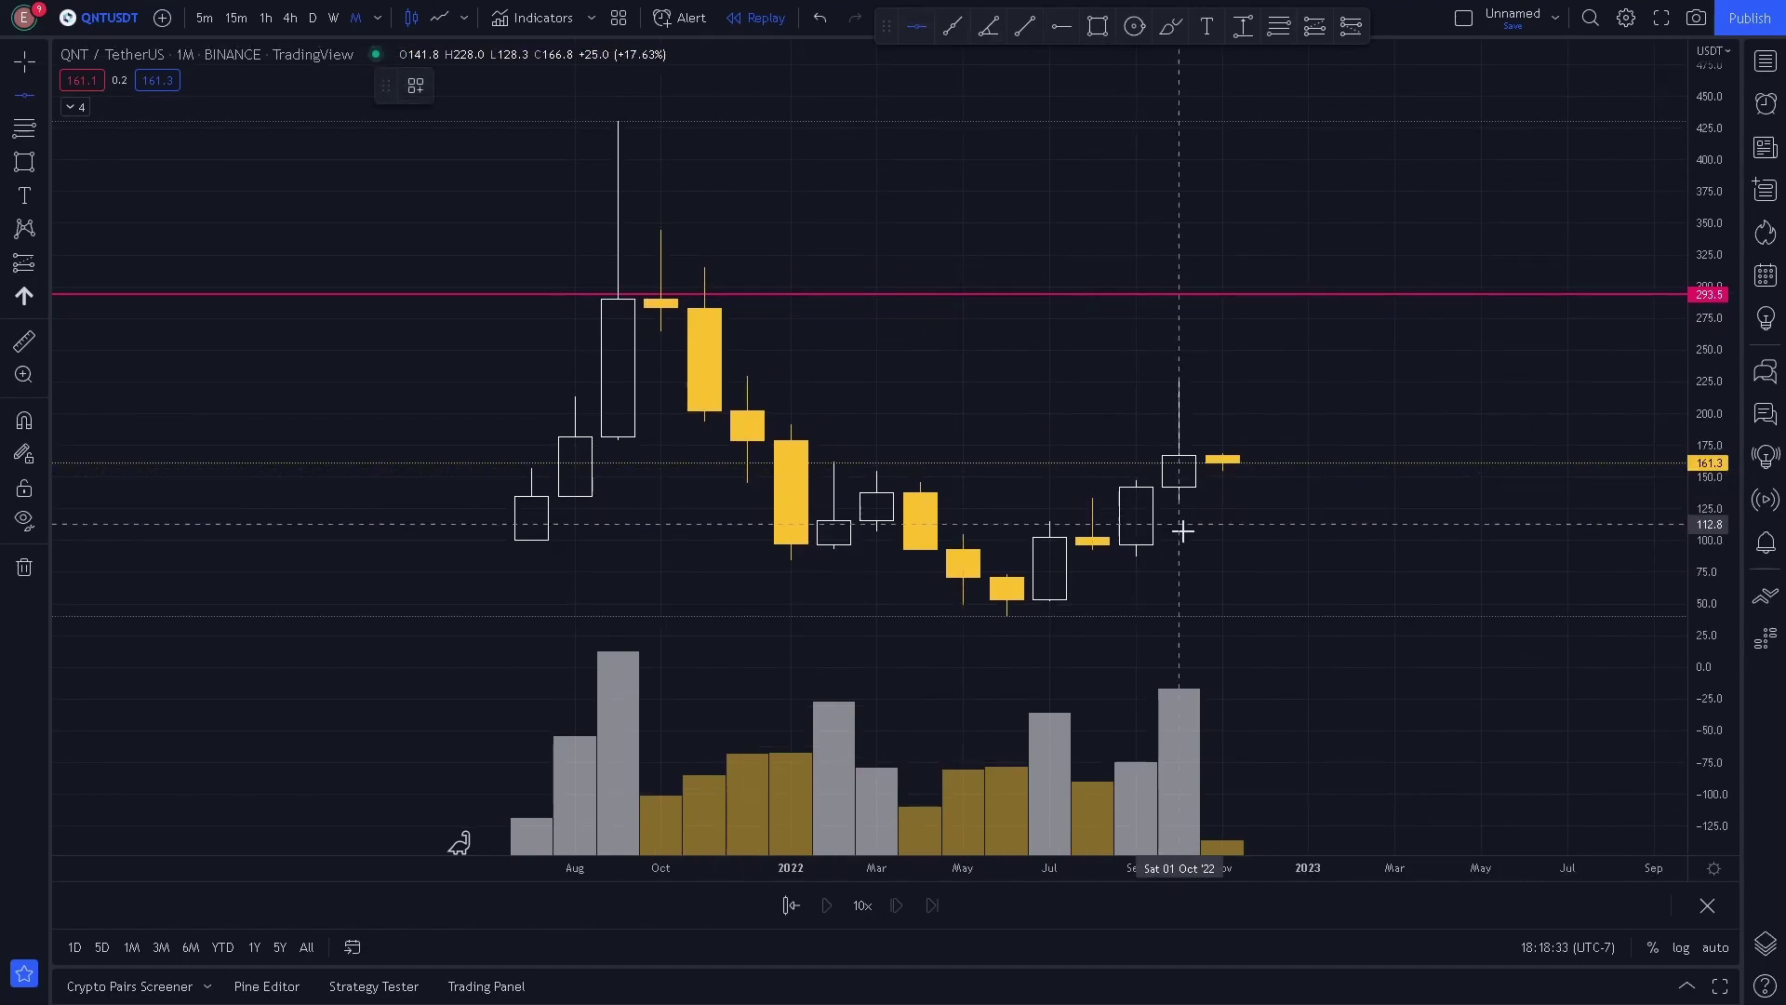
Step: Add horizontal lines at 51.9 and 94.4, then switch to weekly candles
left_click(1216, 601)
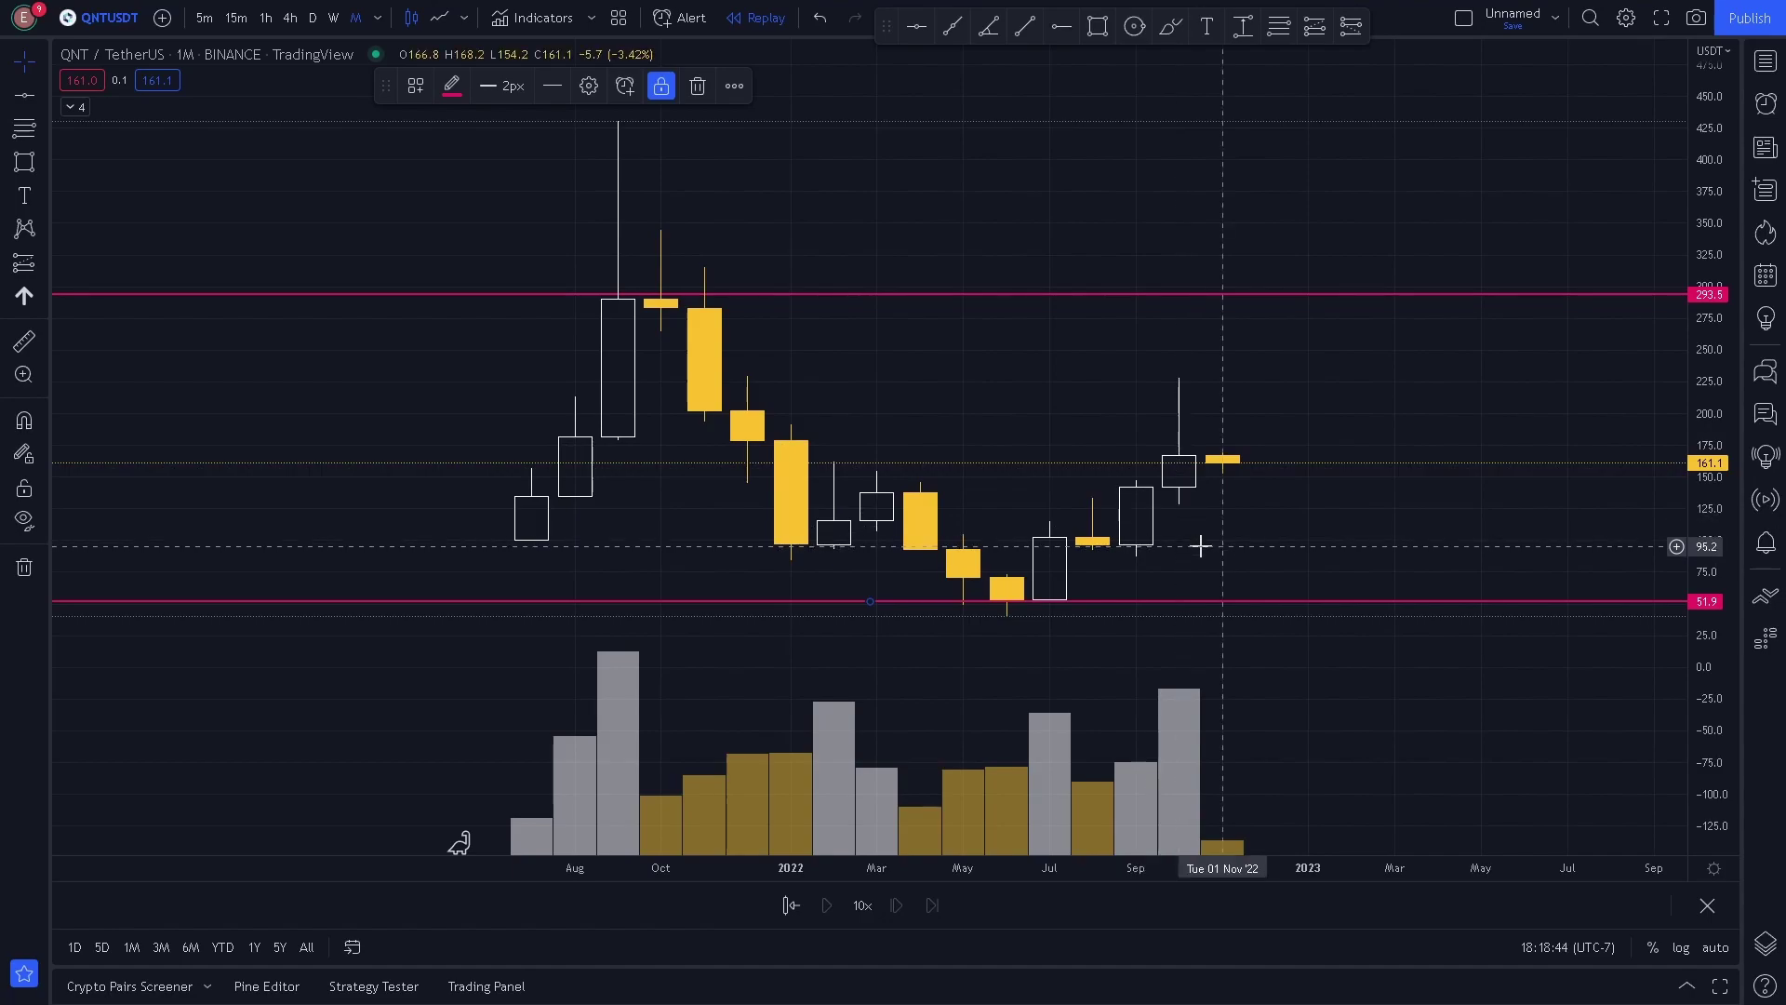
left_click(918, 28)
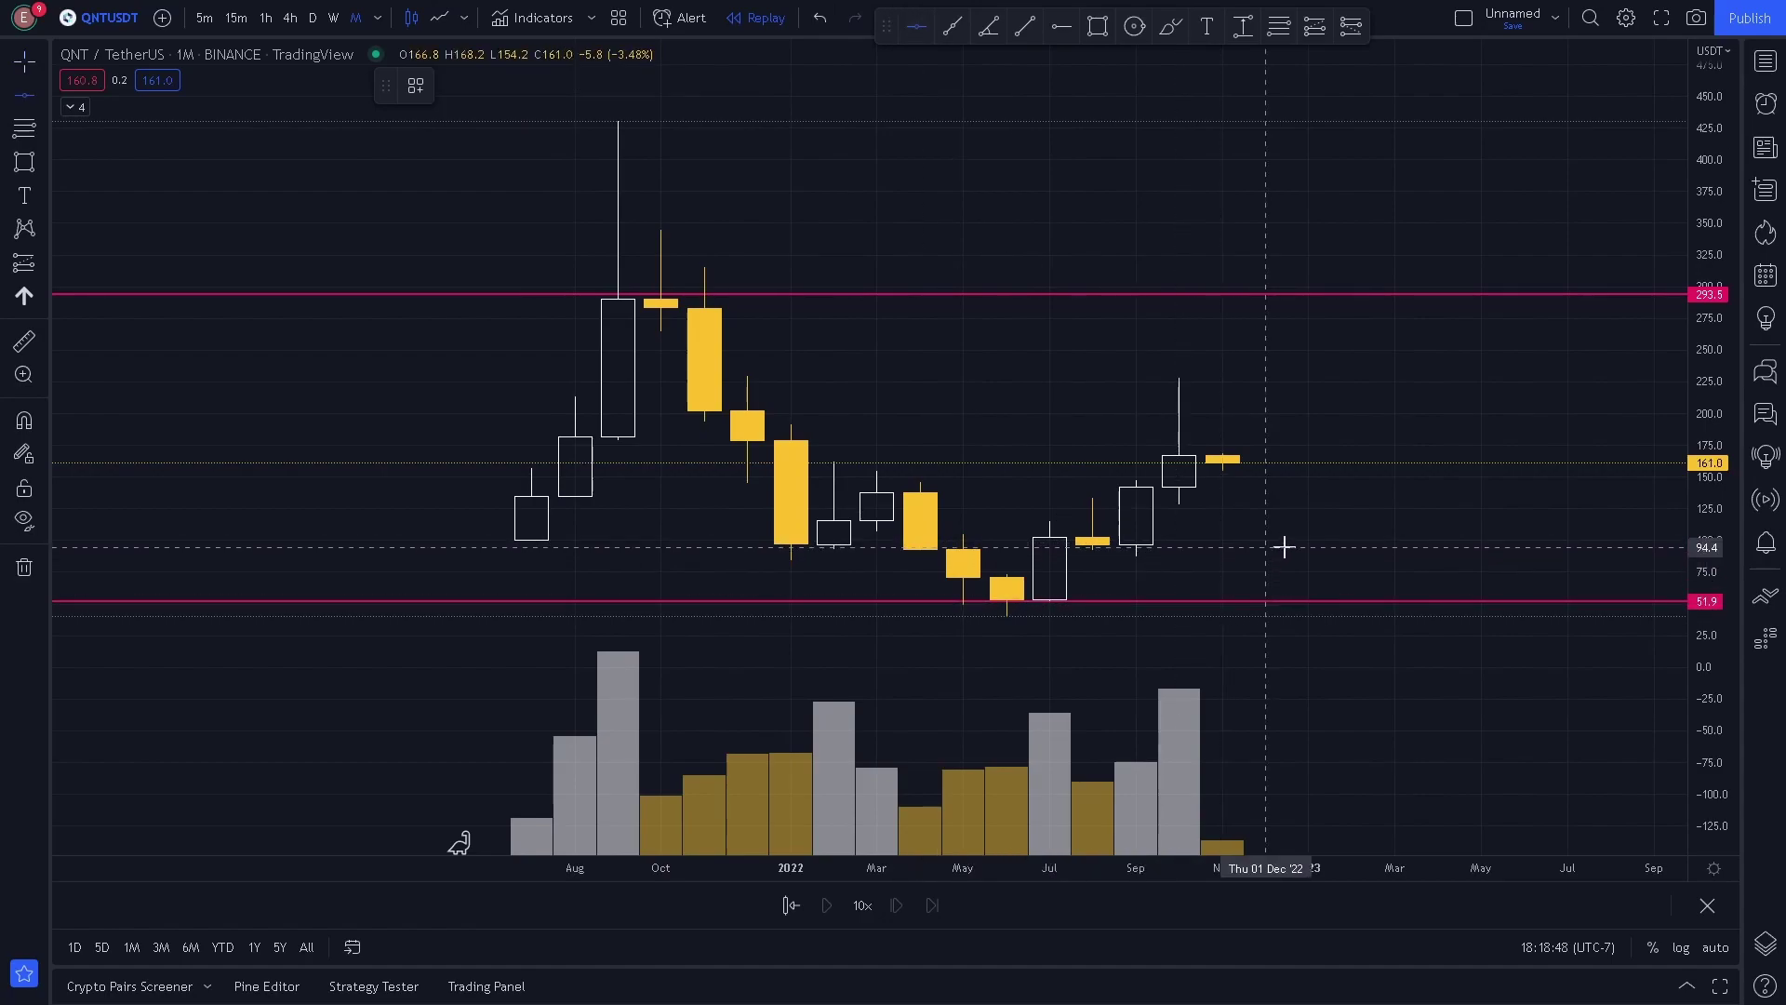
left_click(1284, 547)
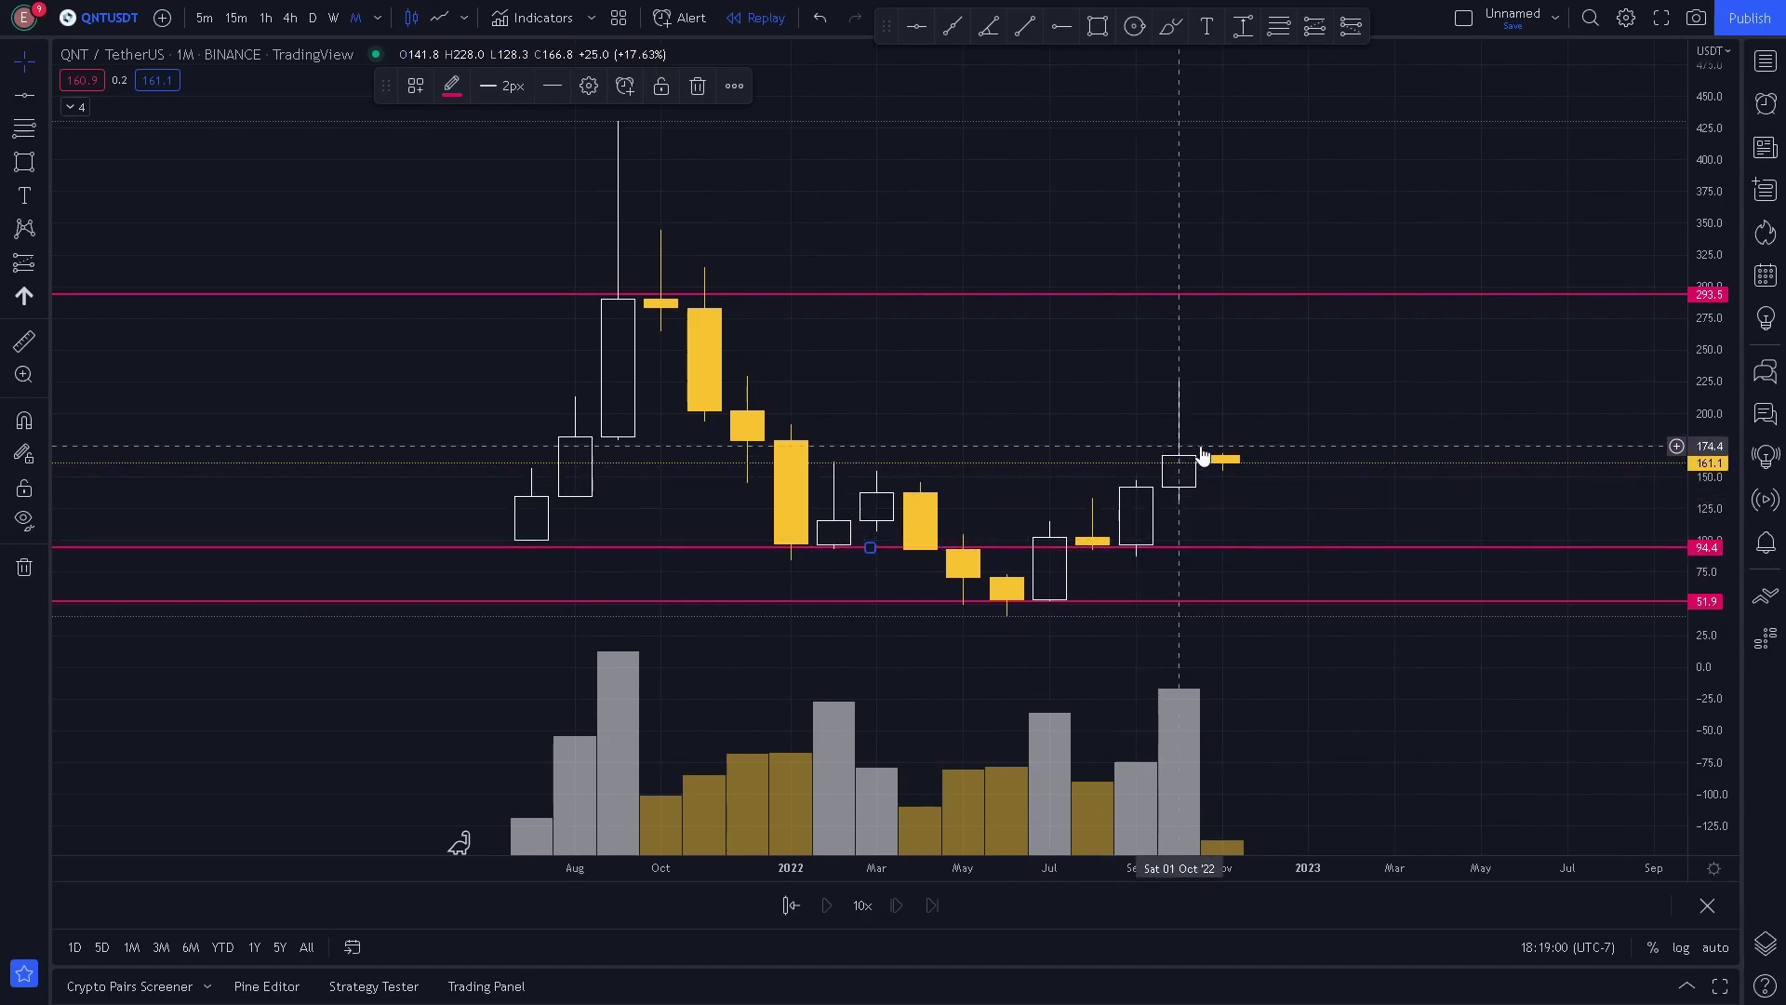
left_click(330, 18)
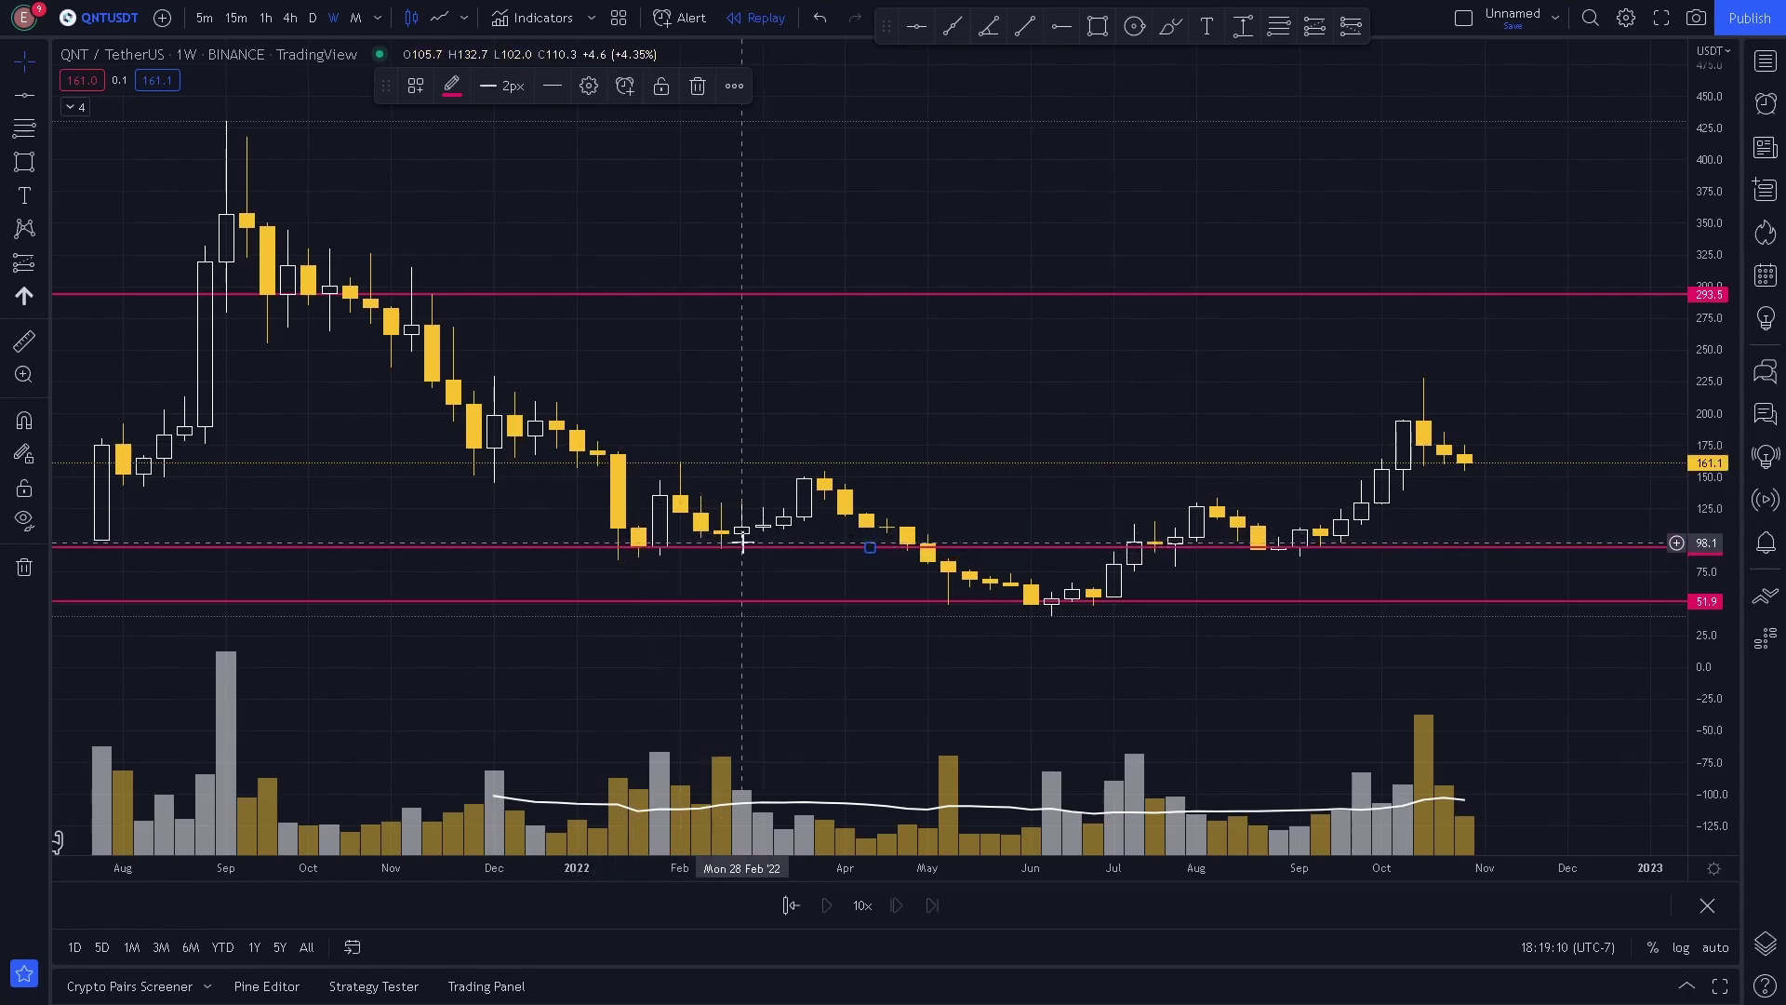
left_click_drag(1732, 699, 1731, 642)
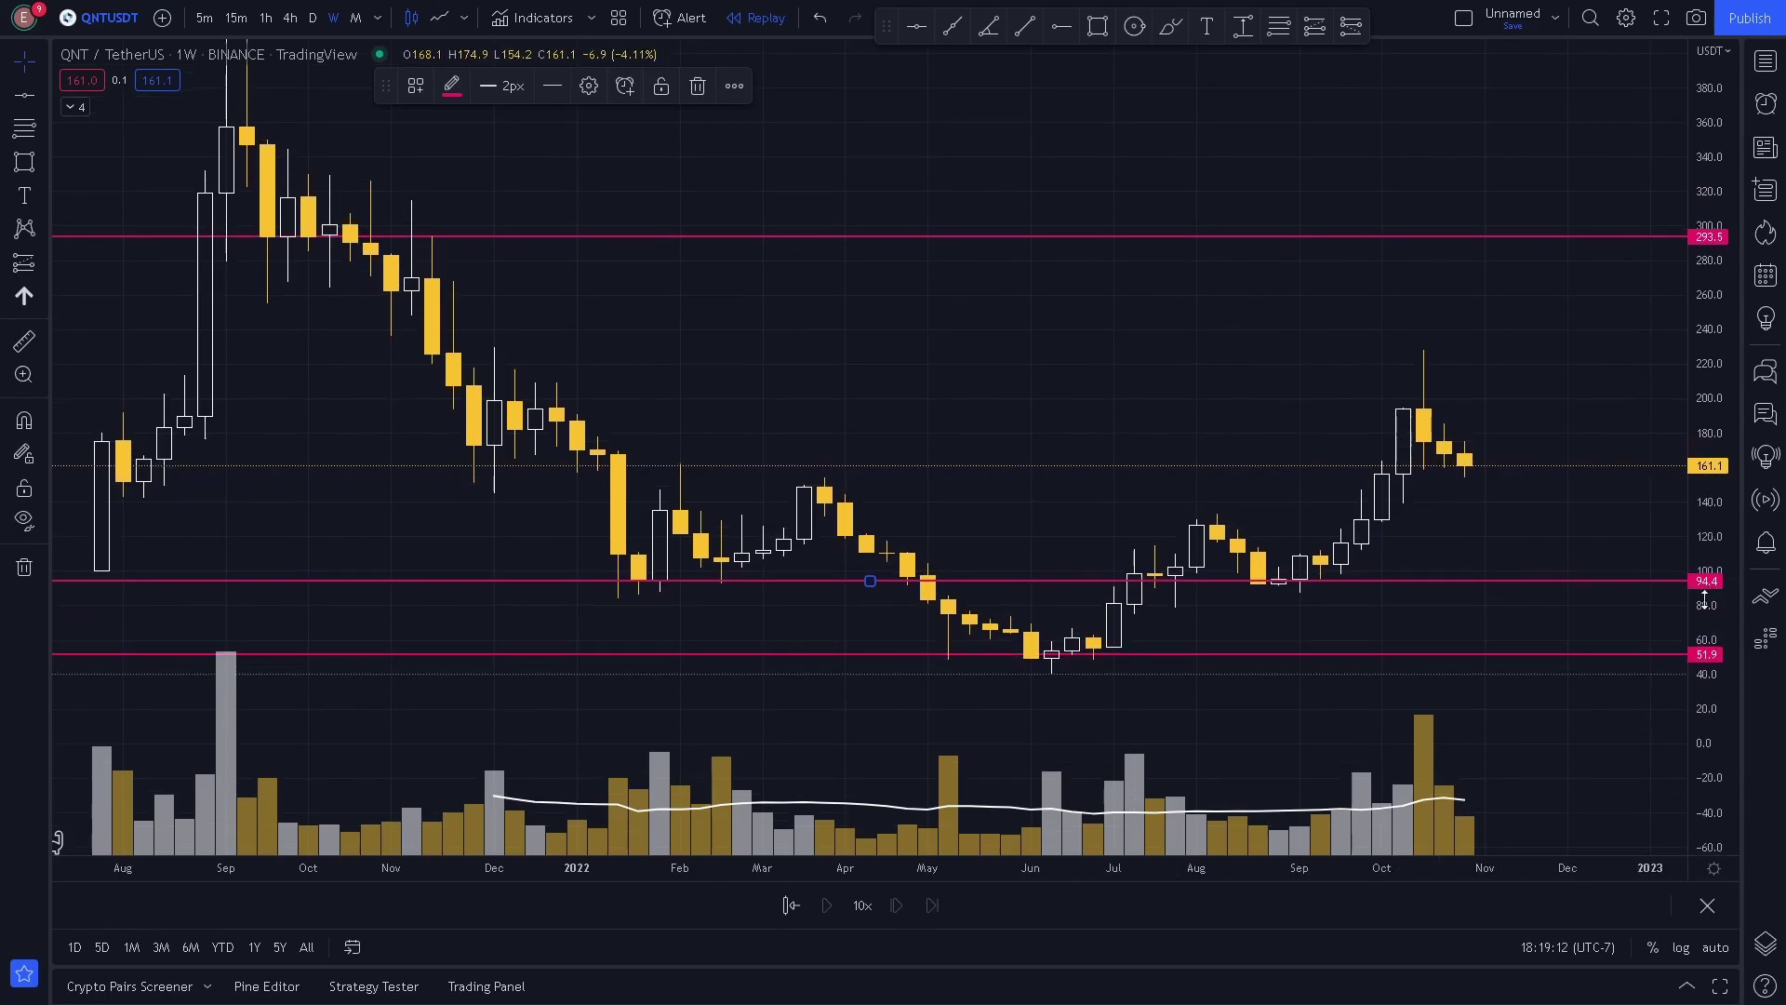
left_click_drag(1166, 453, 1101, 415)
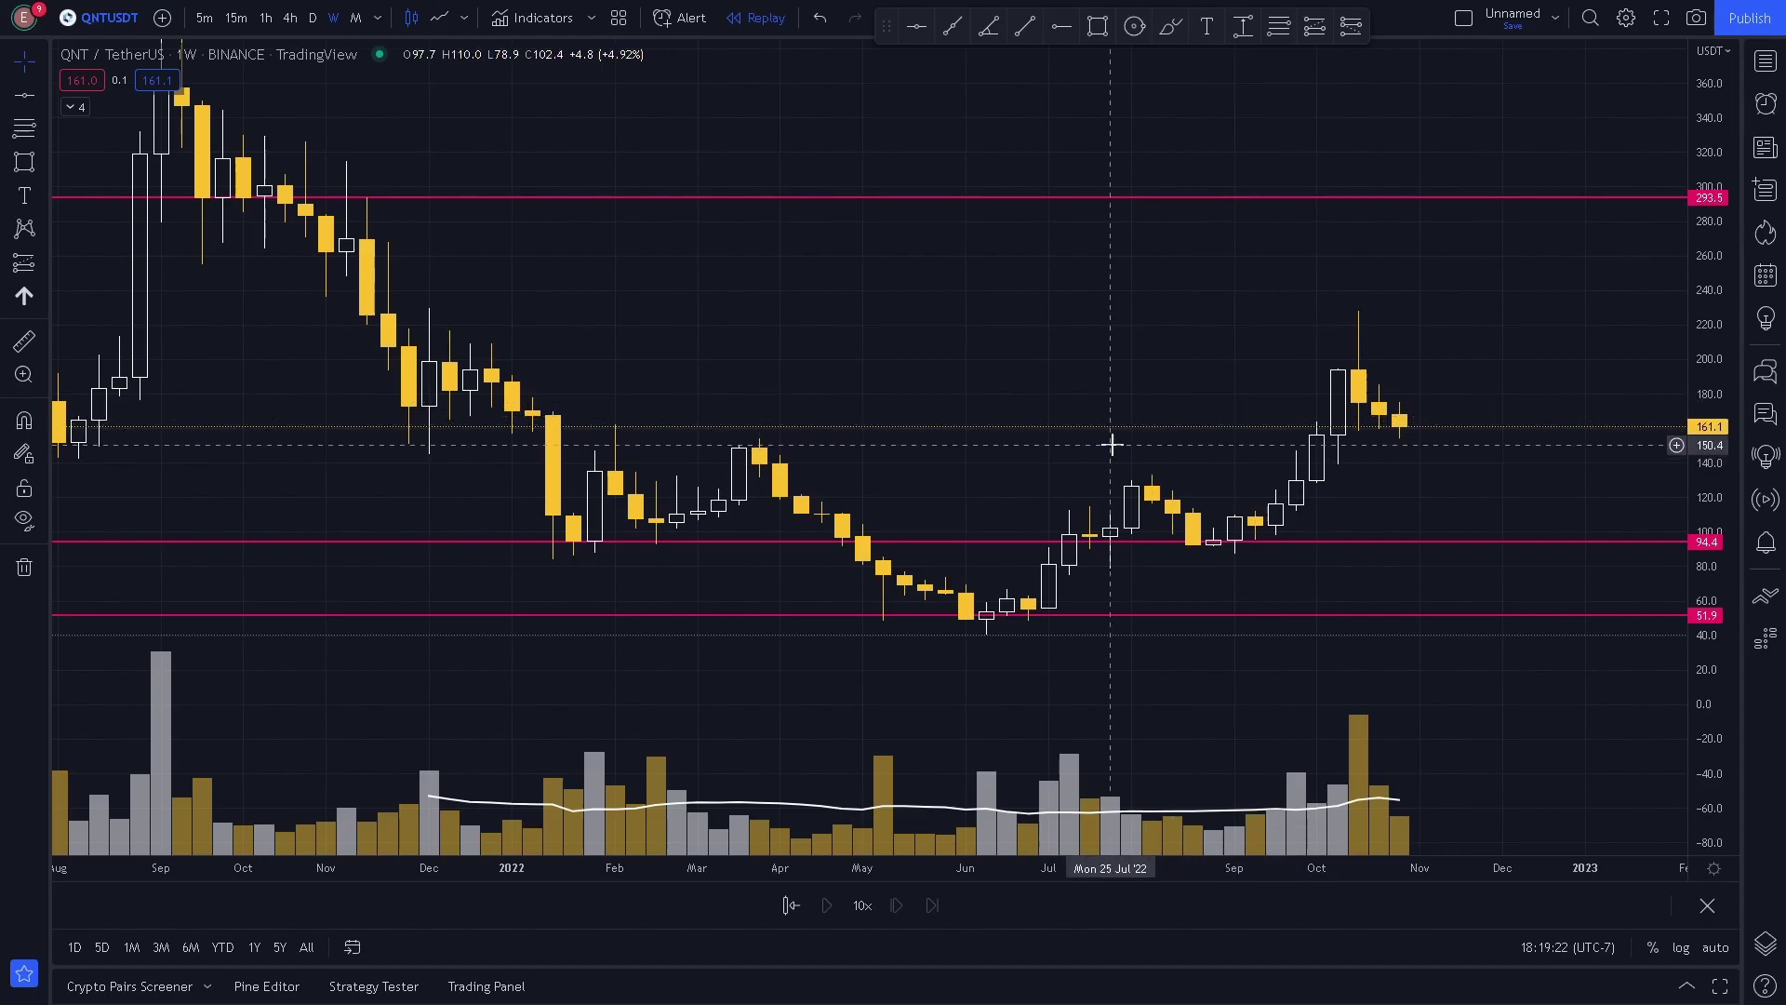
scroll(1111, 445, "left", 5)
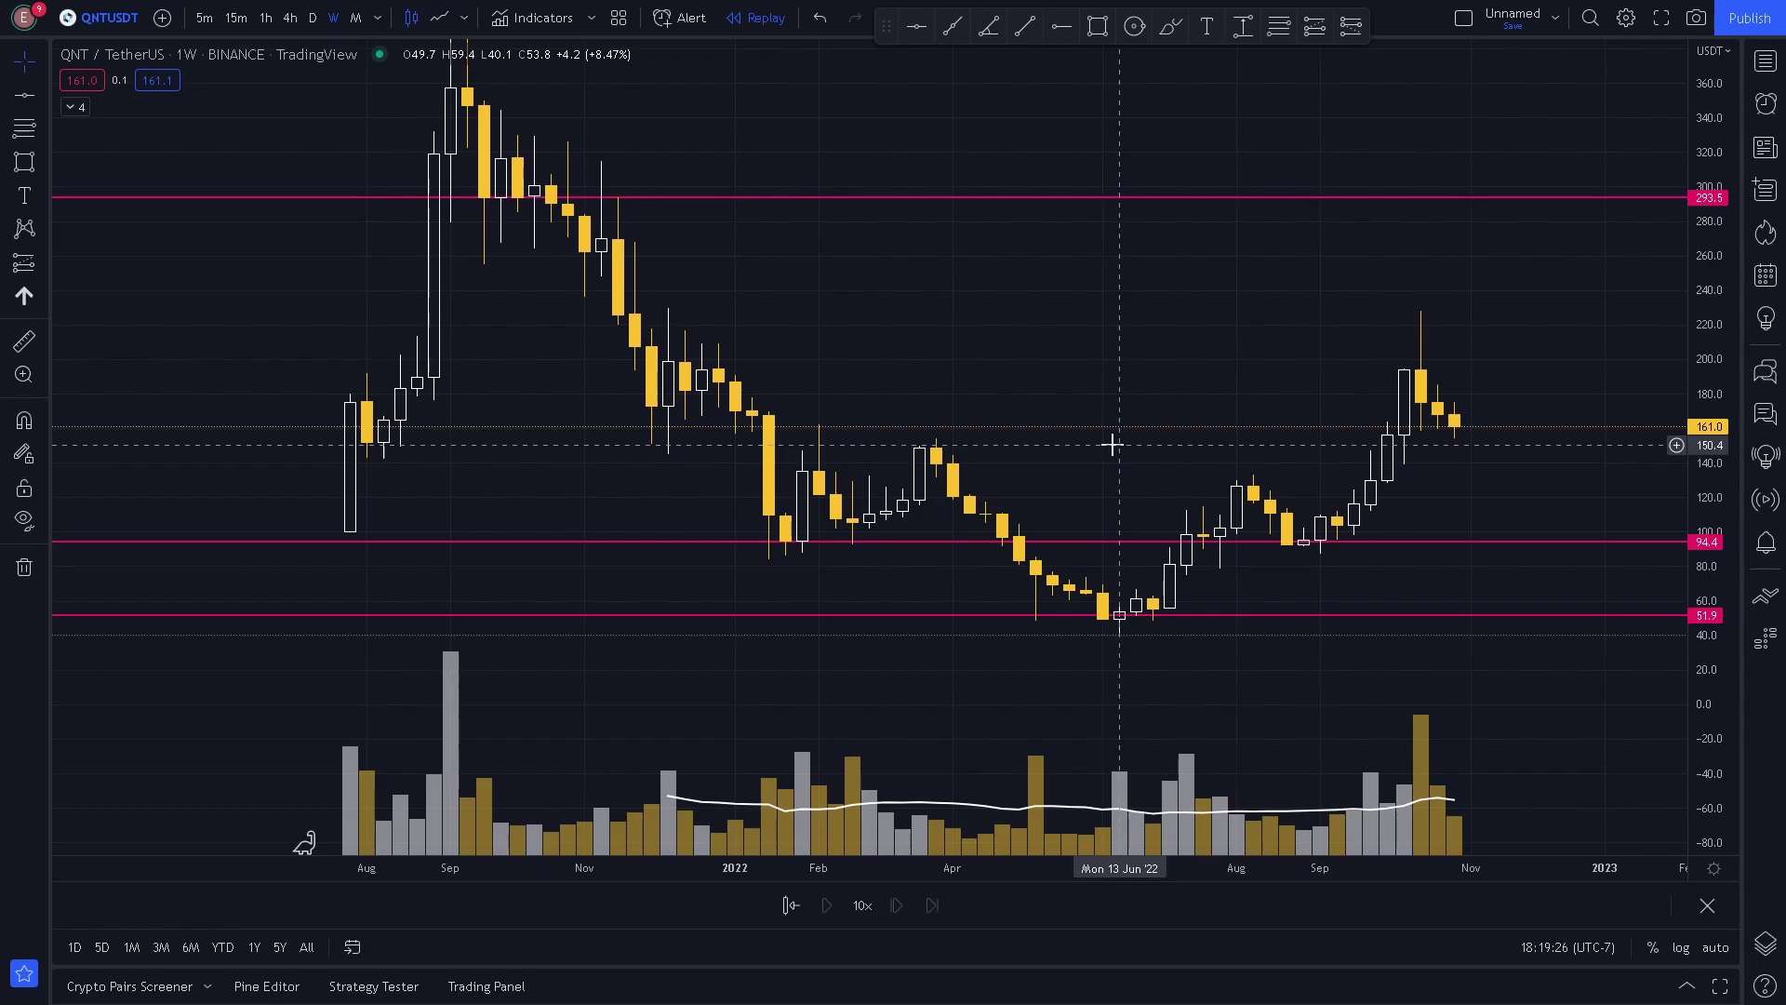
Step: Draw a locked purple horizontal line at 150.9 using Alt+H
key("alt+h")
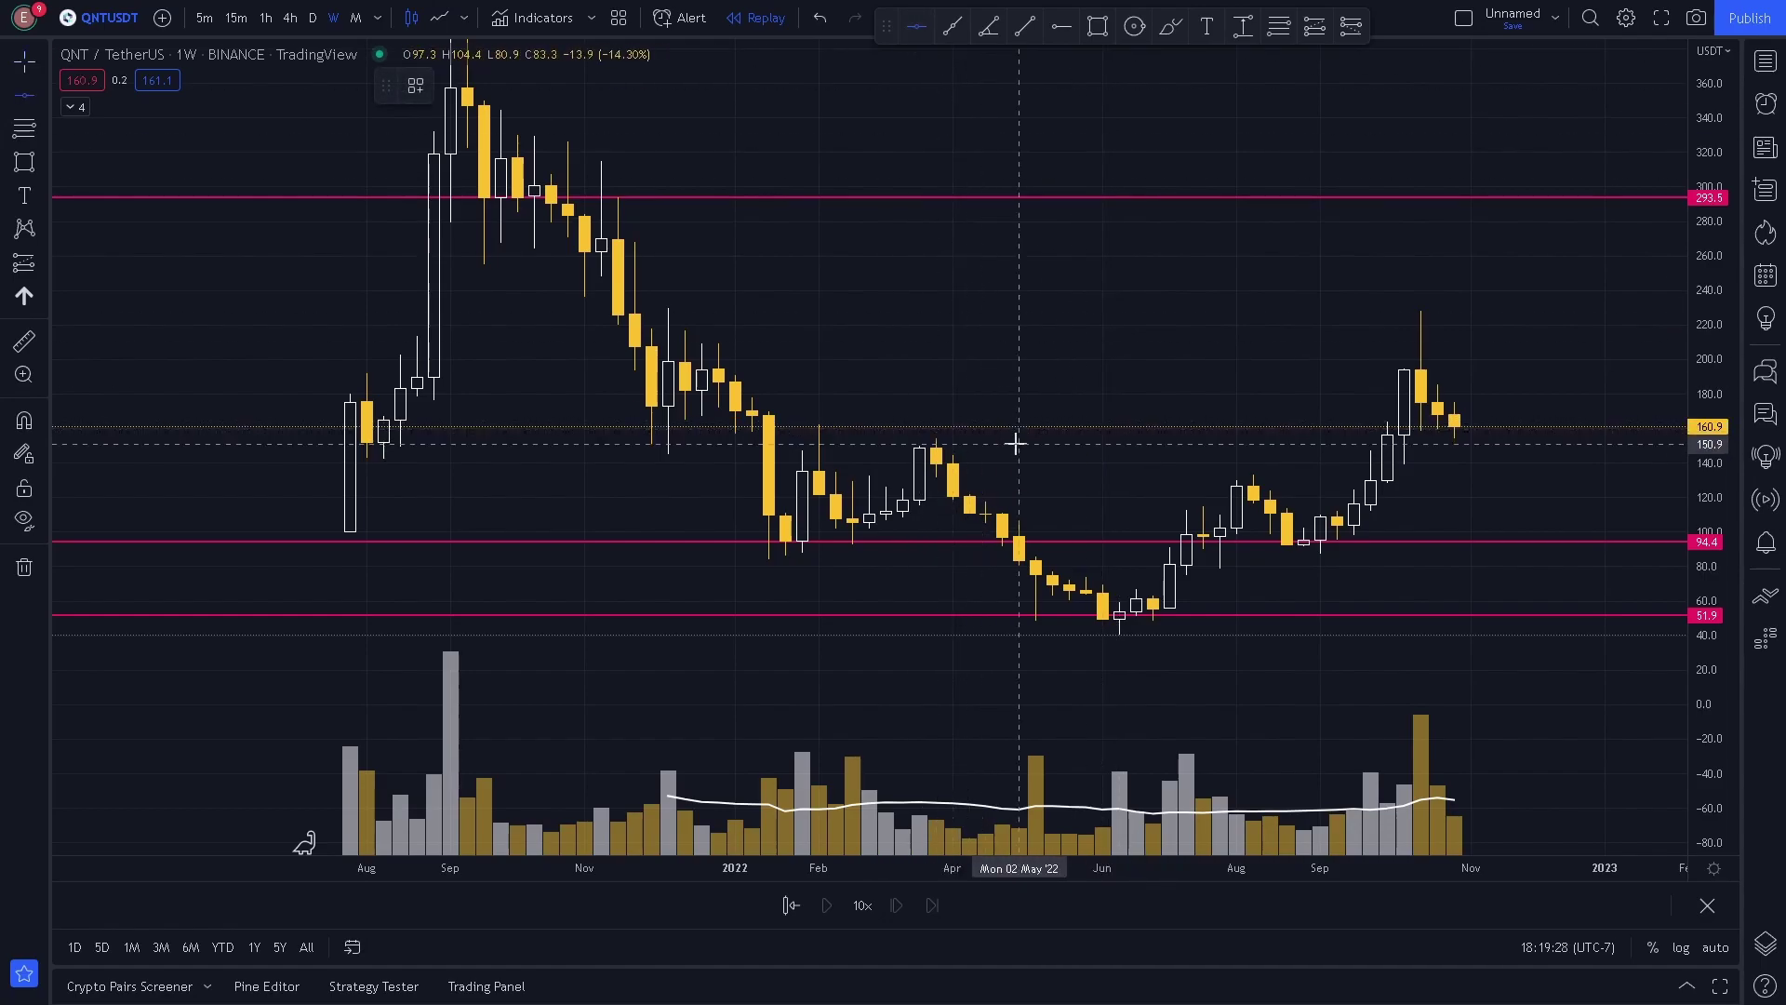
left_click(1015, 445)
left_click(452, 88)
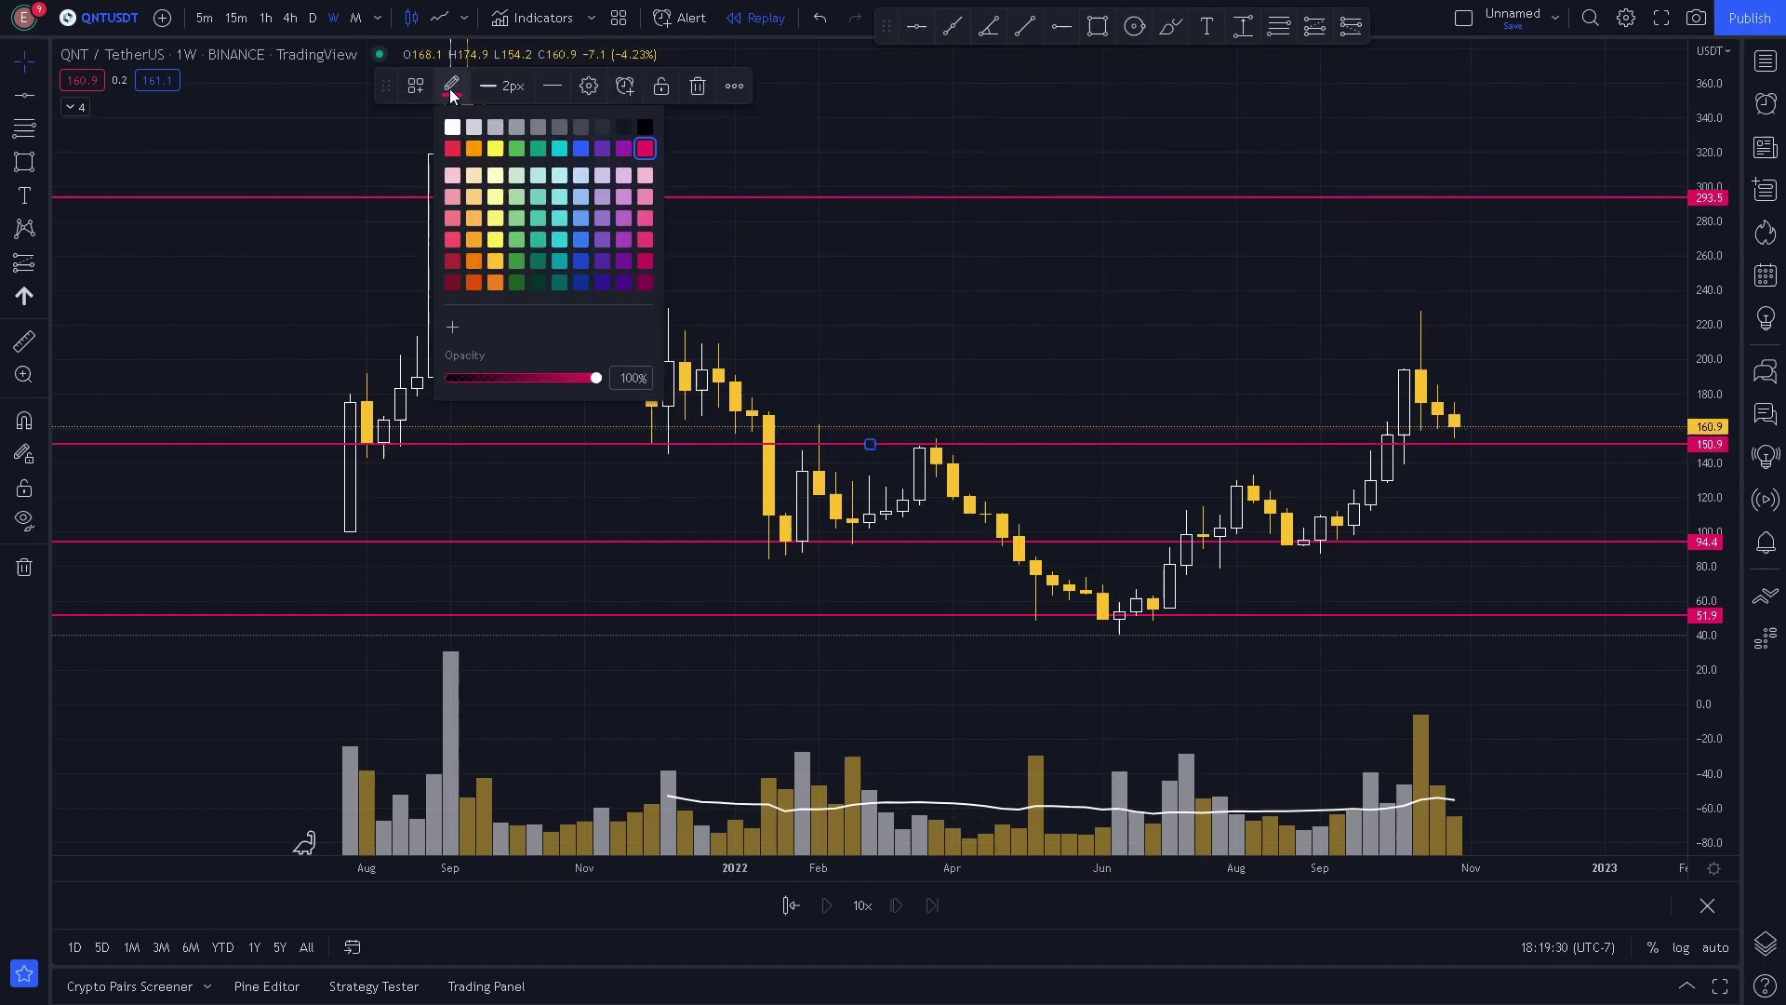
left_click(602, 148)
left_click(660, 86)
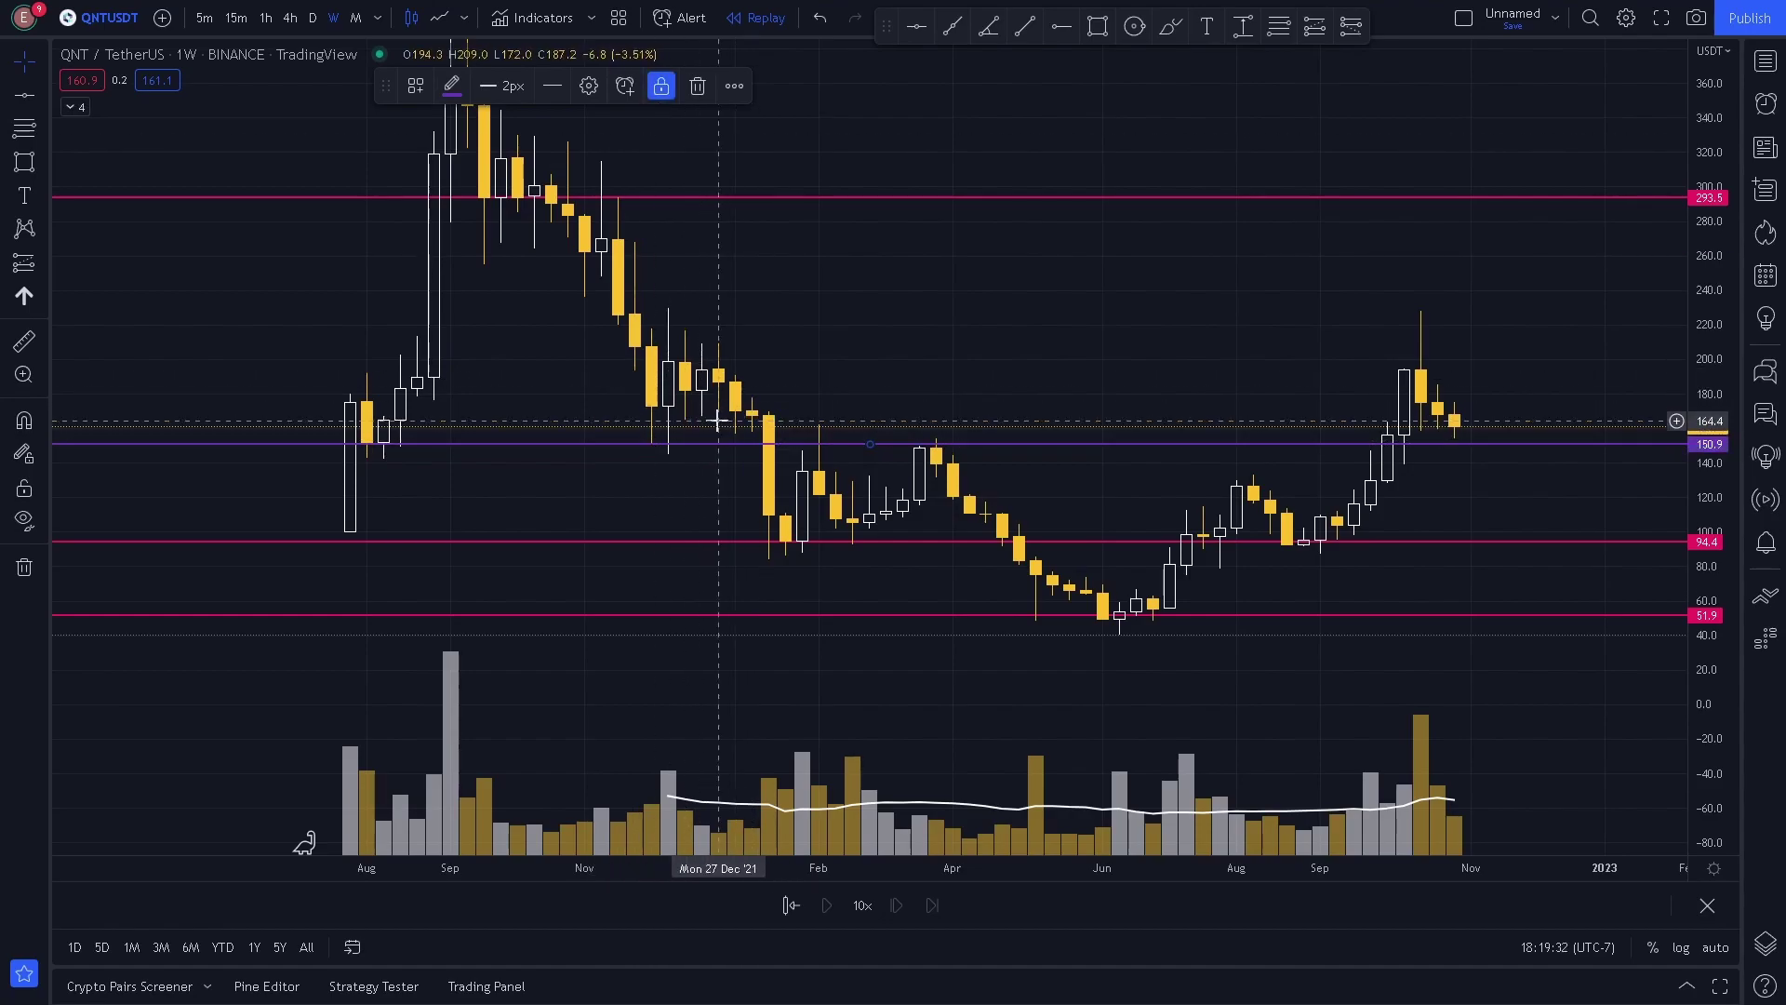
left_click_drag(1707, 465, 1706, 483)
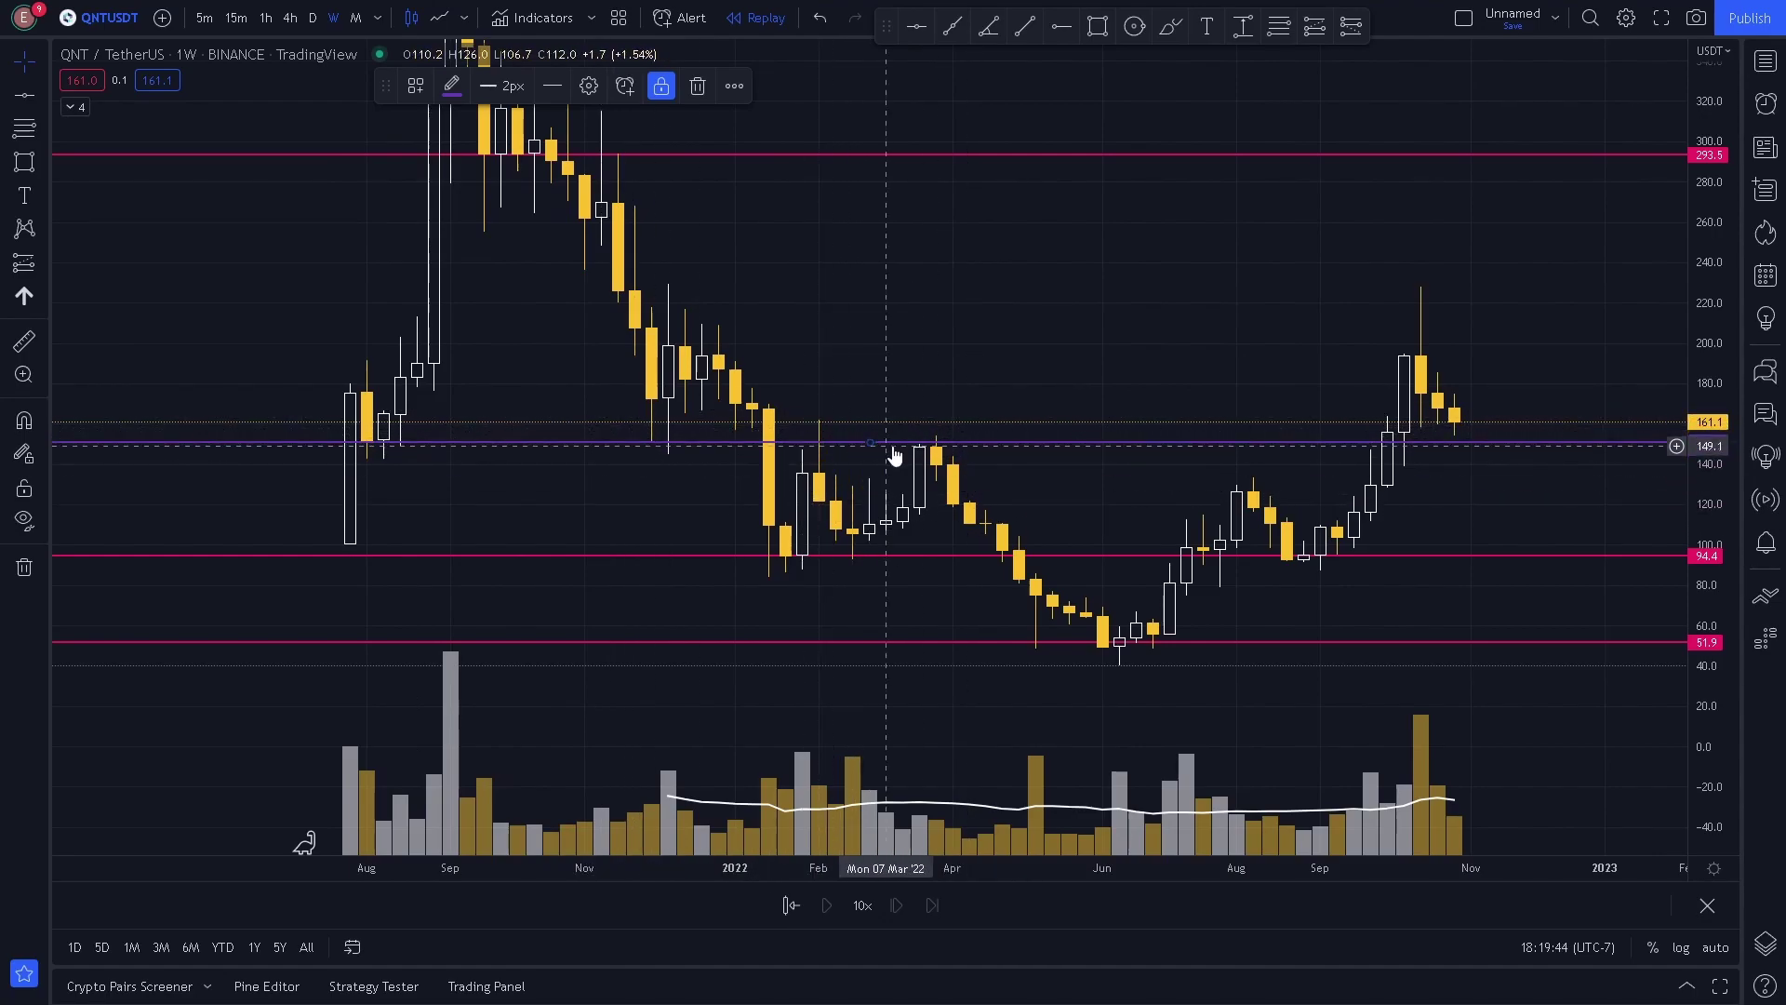
scroll(1284, 474, "up", 1)
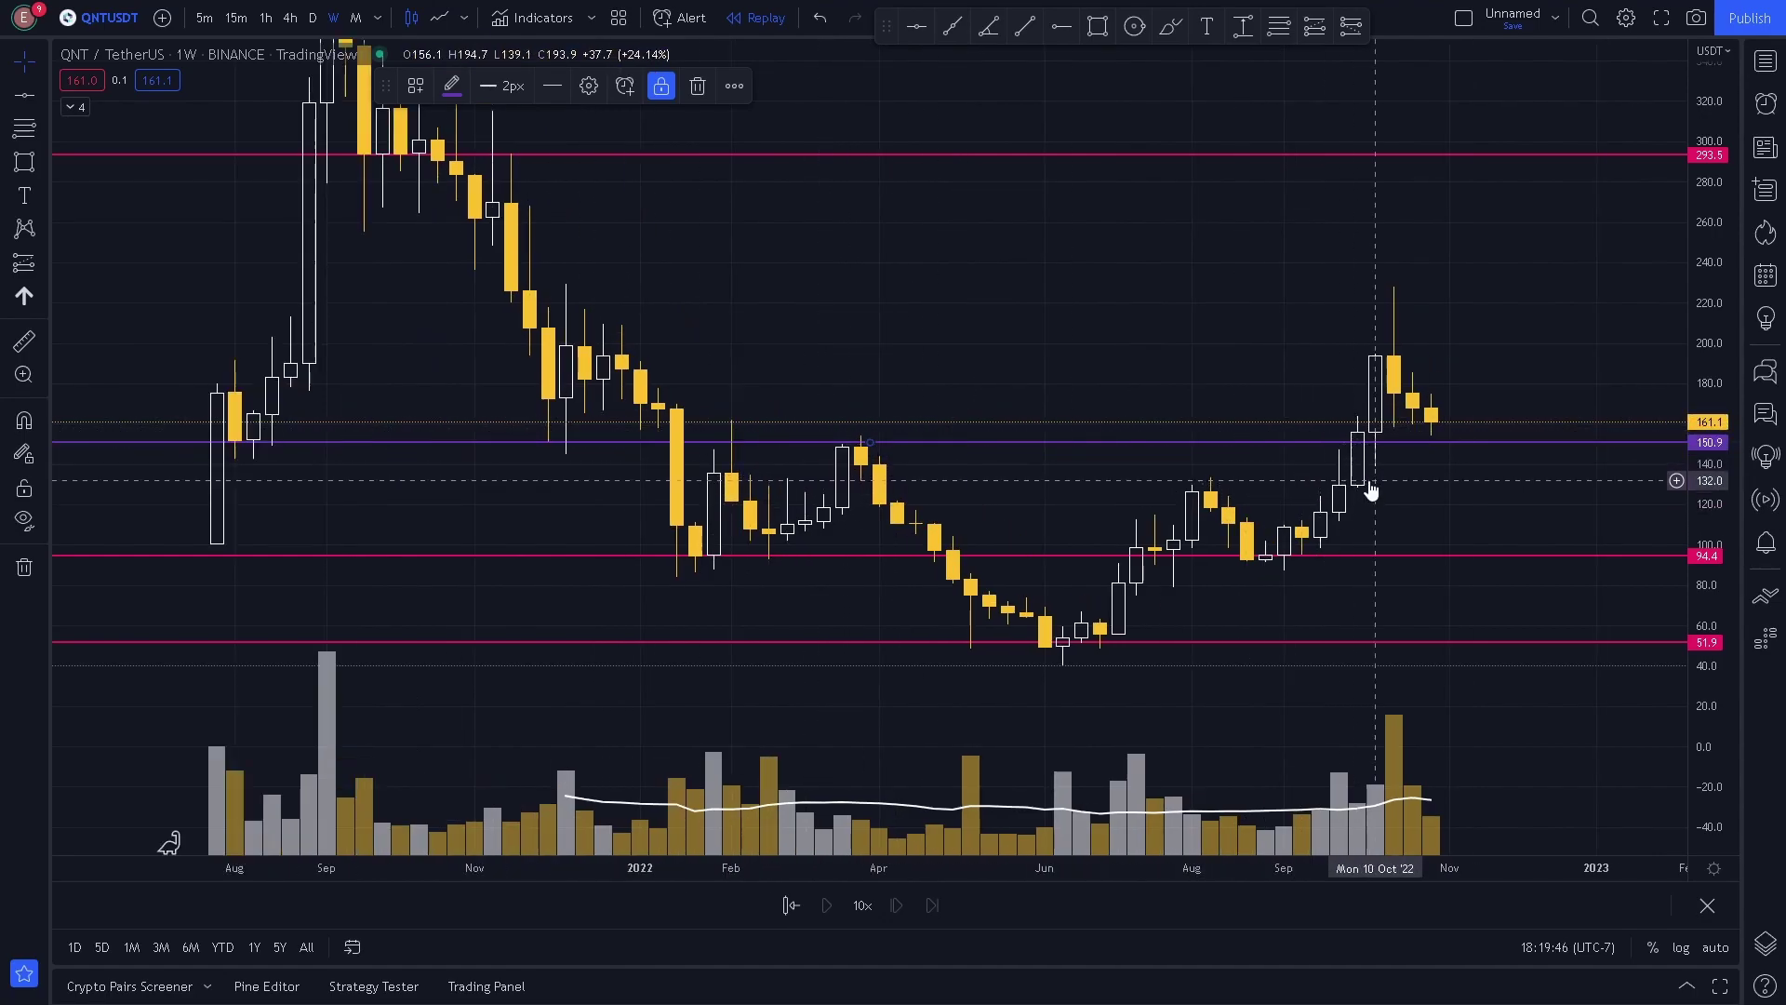
scroll(1381, 380, "up", 1)
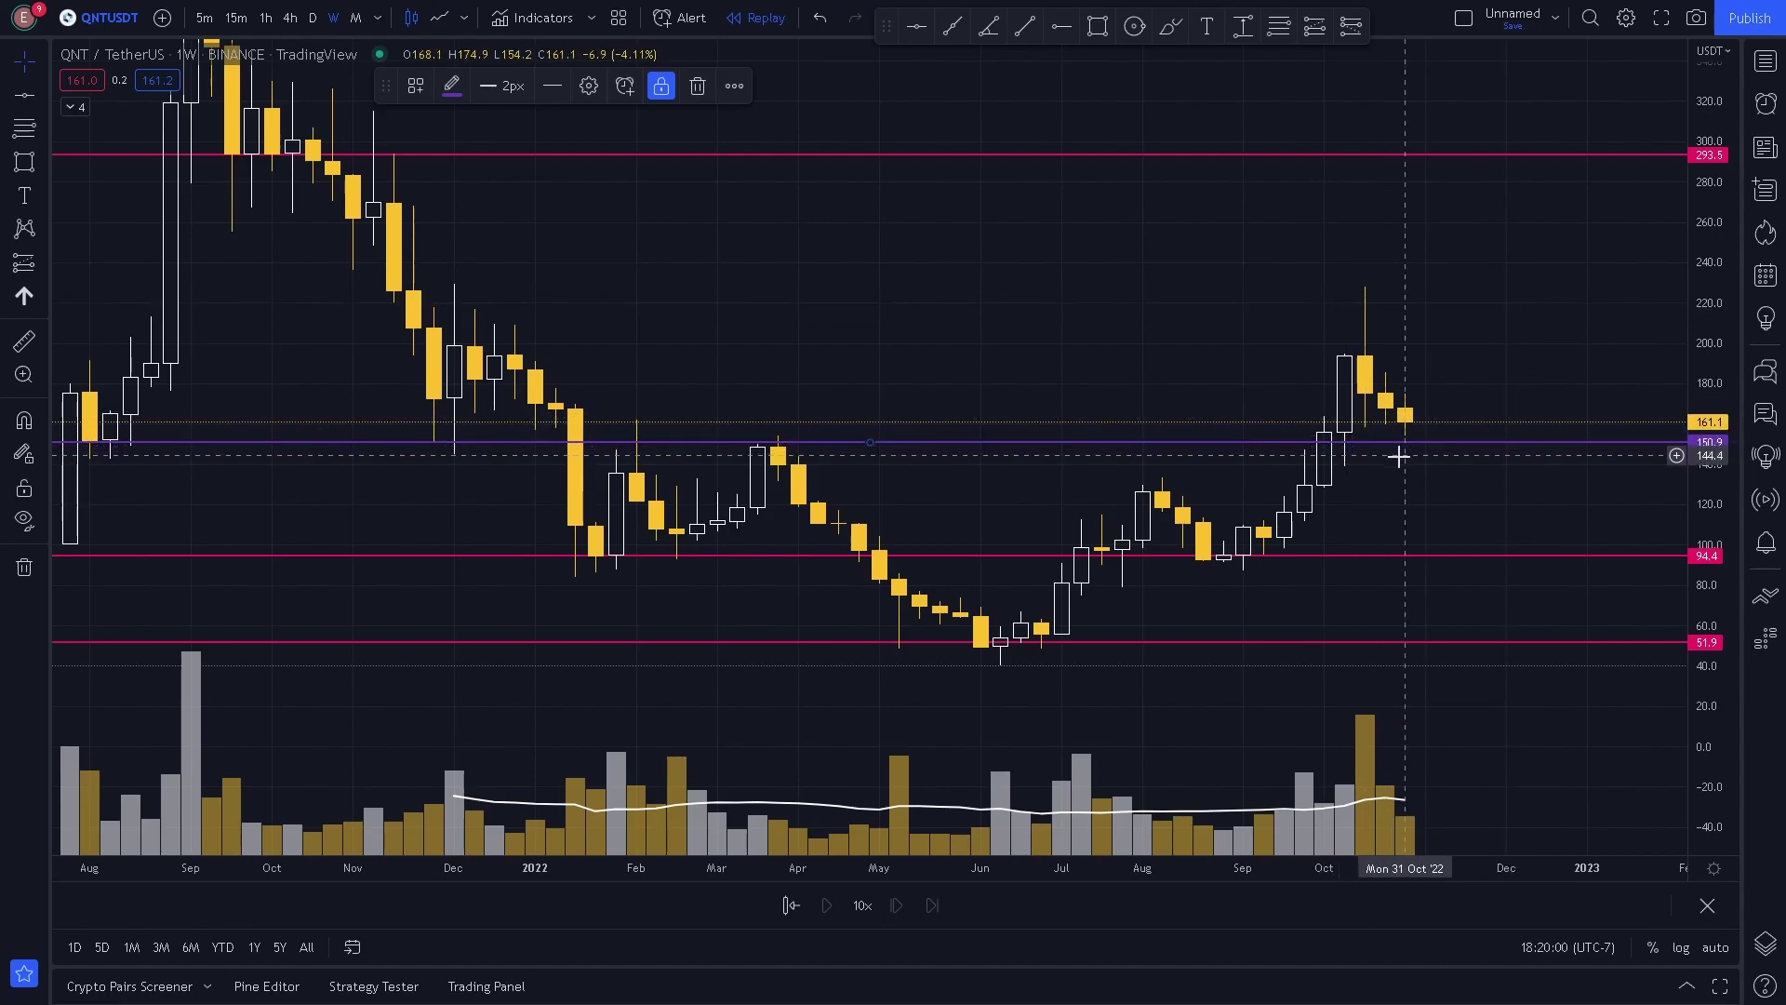
left_click_drag(1708, 682, 1611, 482)
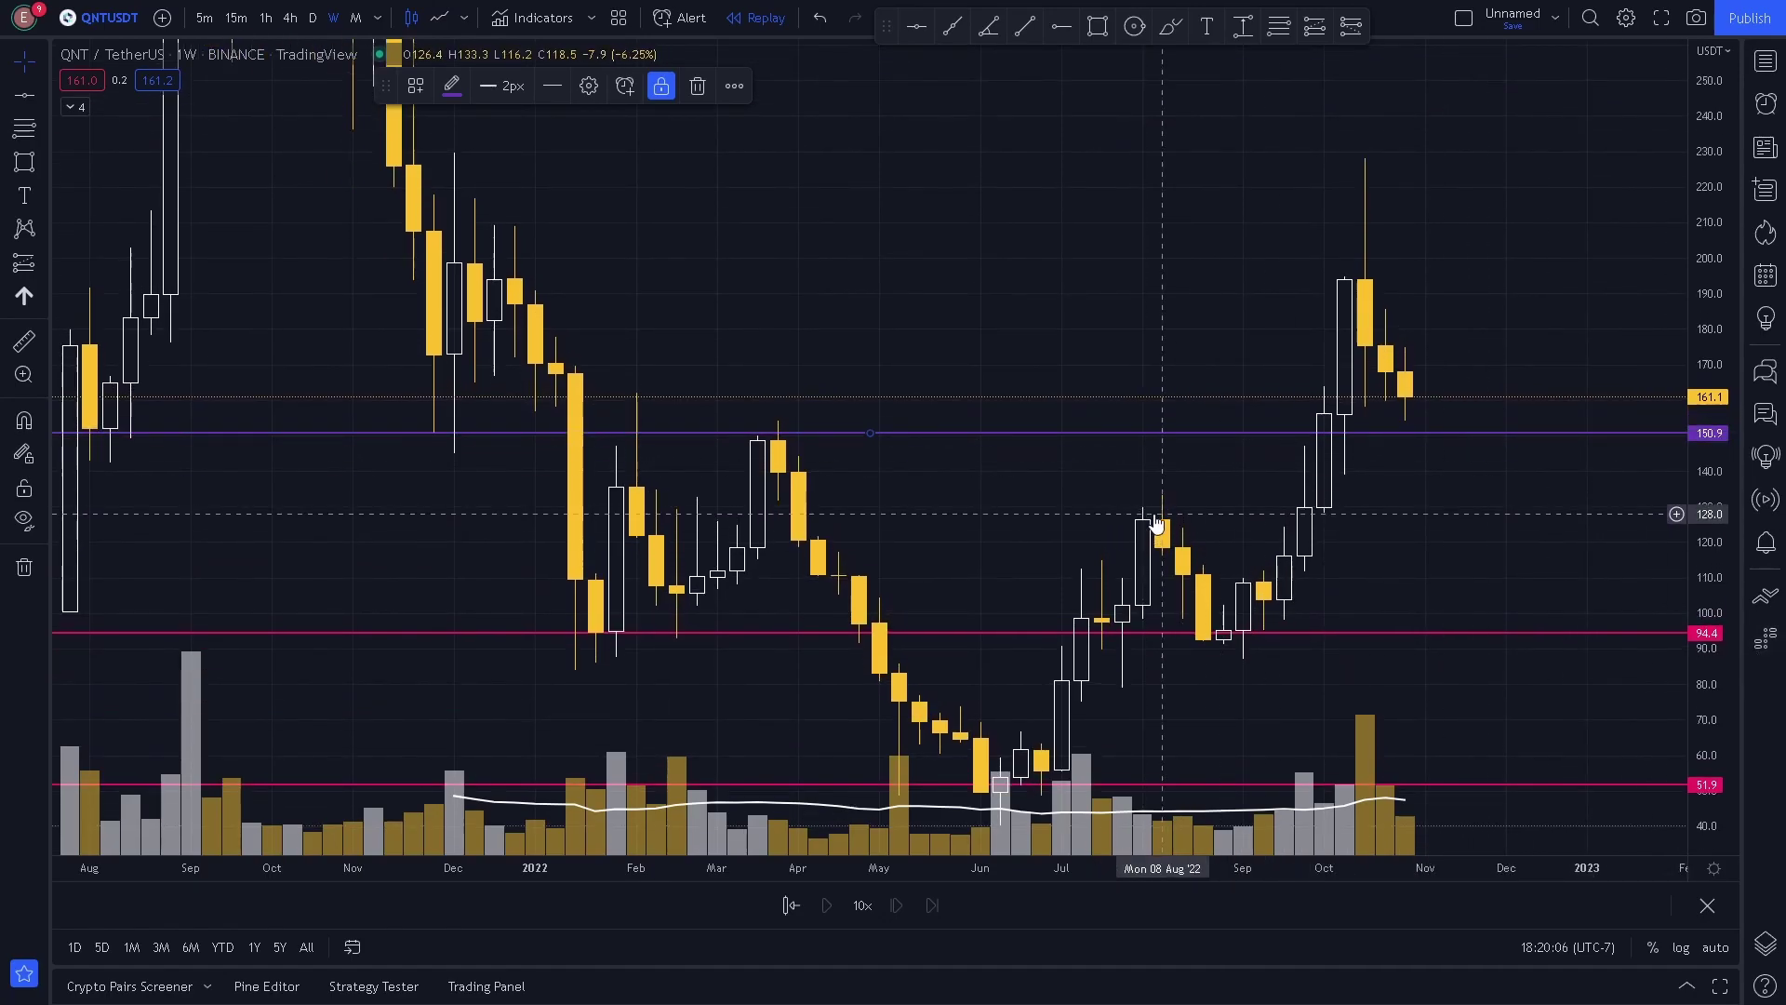
Step: Place a second purple horizontal line at 127.2
left_click(917, 26)
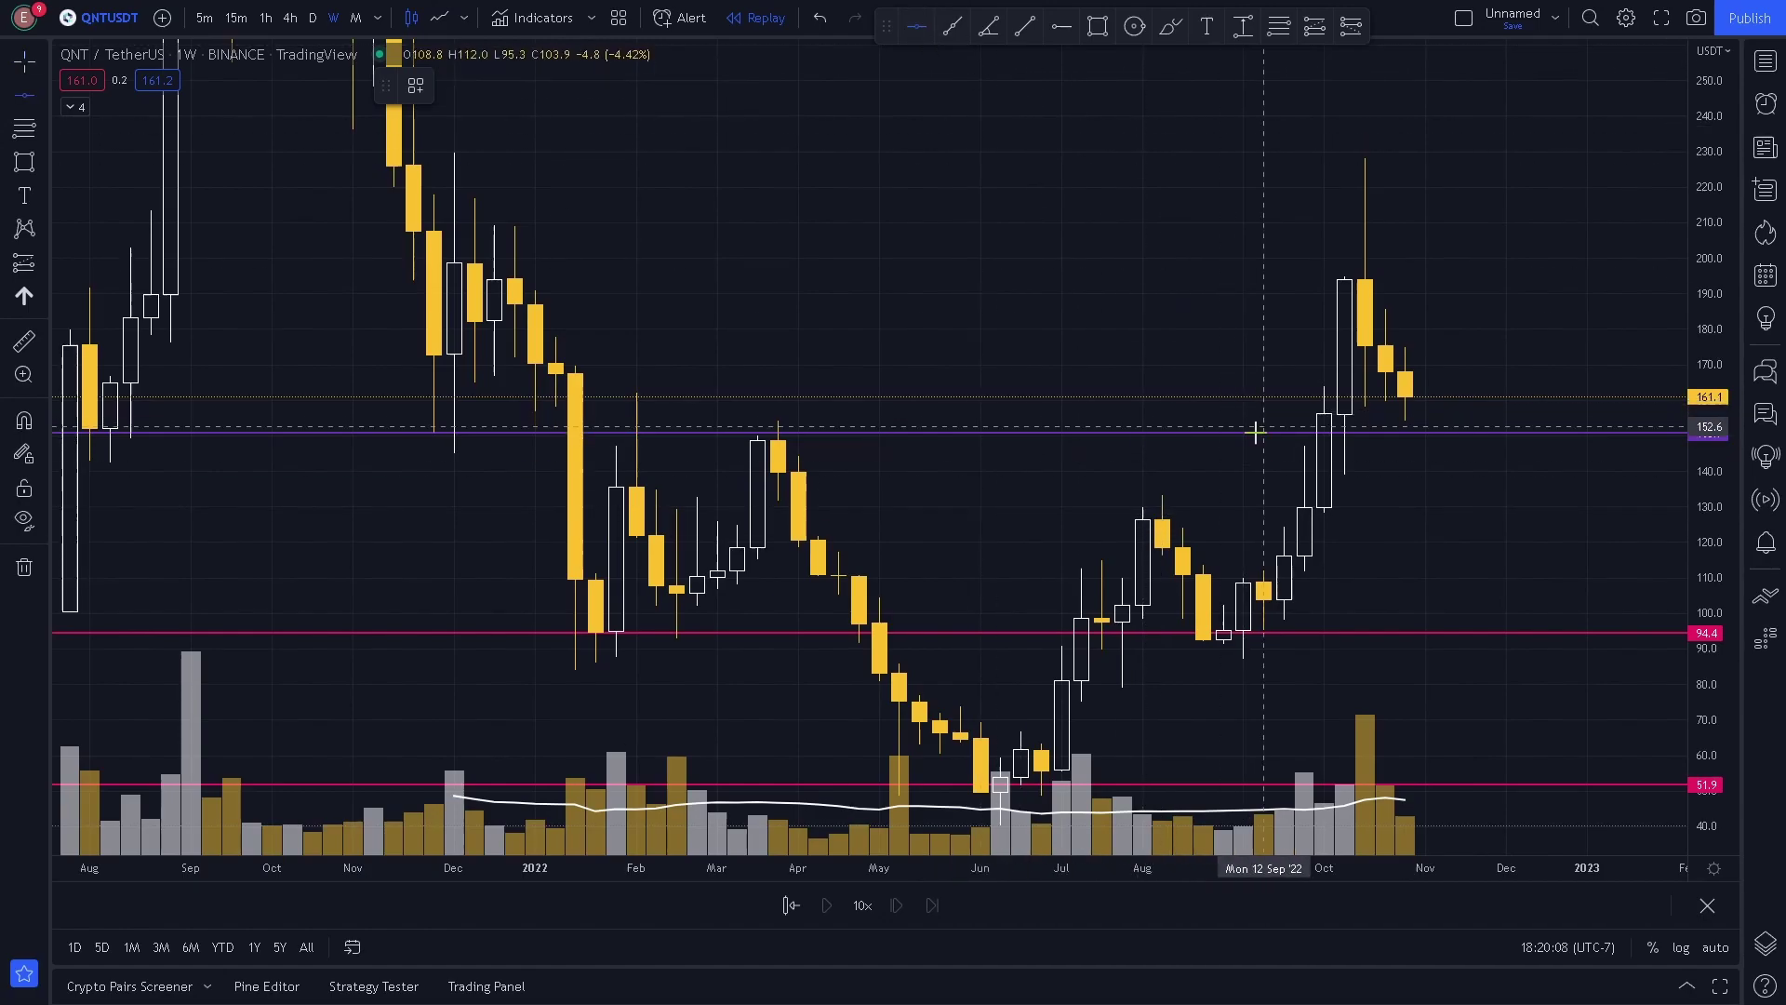
left_click(1251, 516)
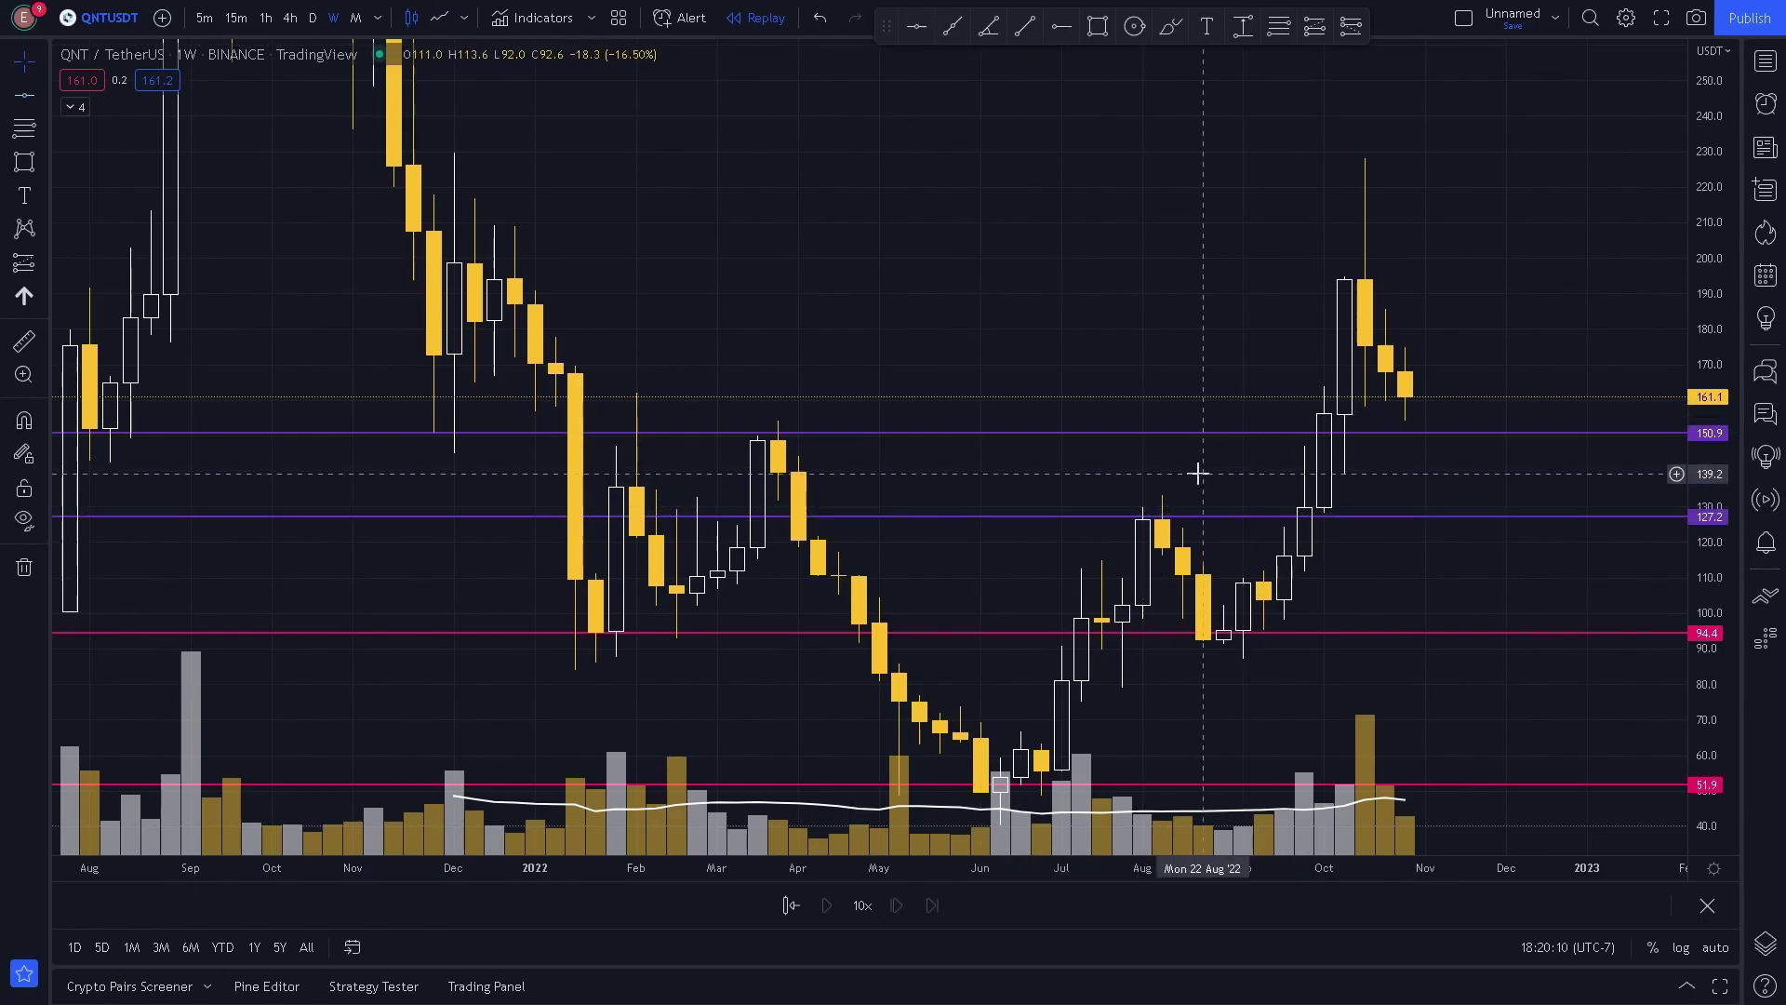
scroll(1198, 476, "down", 1)
left_click(654, 434)
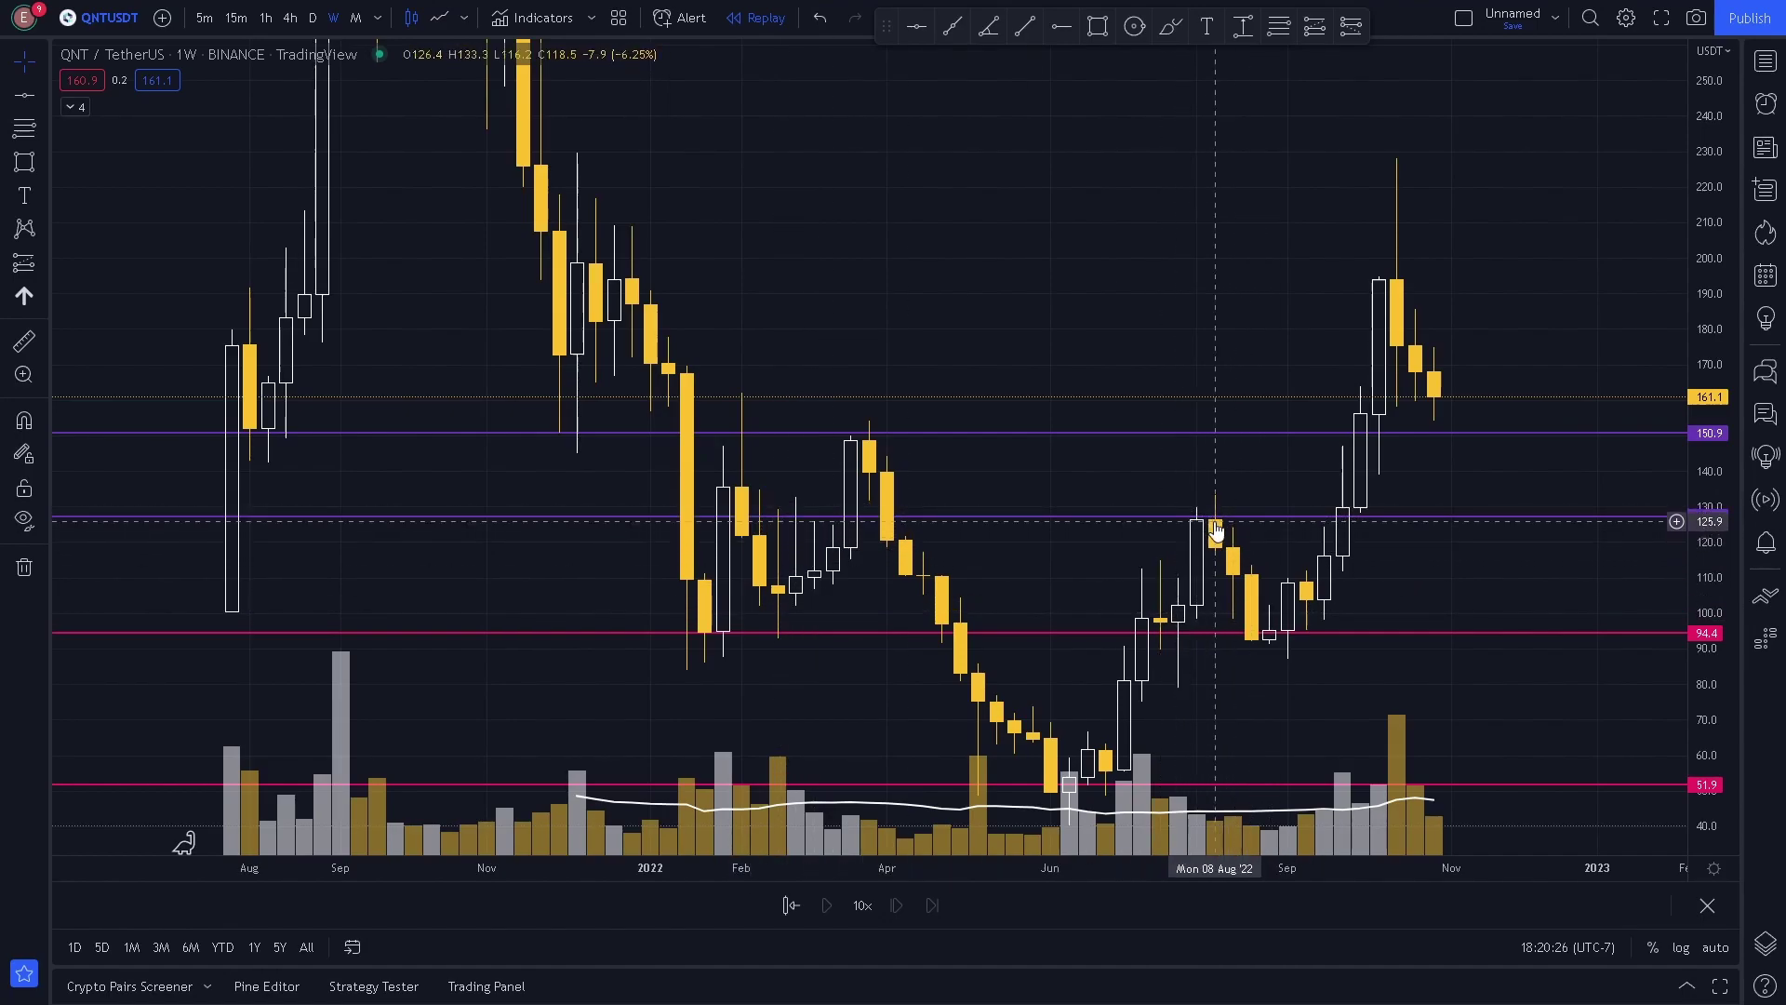
Step: Widen the price range and add a purple line at 194.8 at the October spike
left_click_drag(1703, 490, 1701, 670)
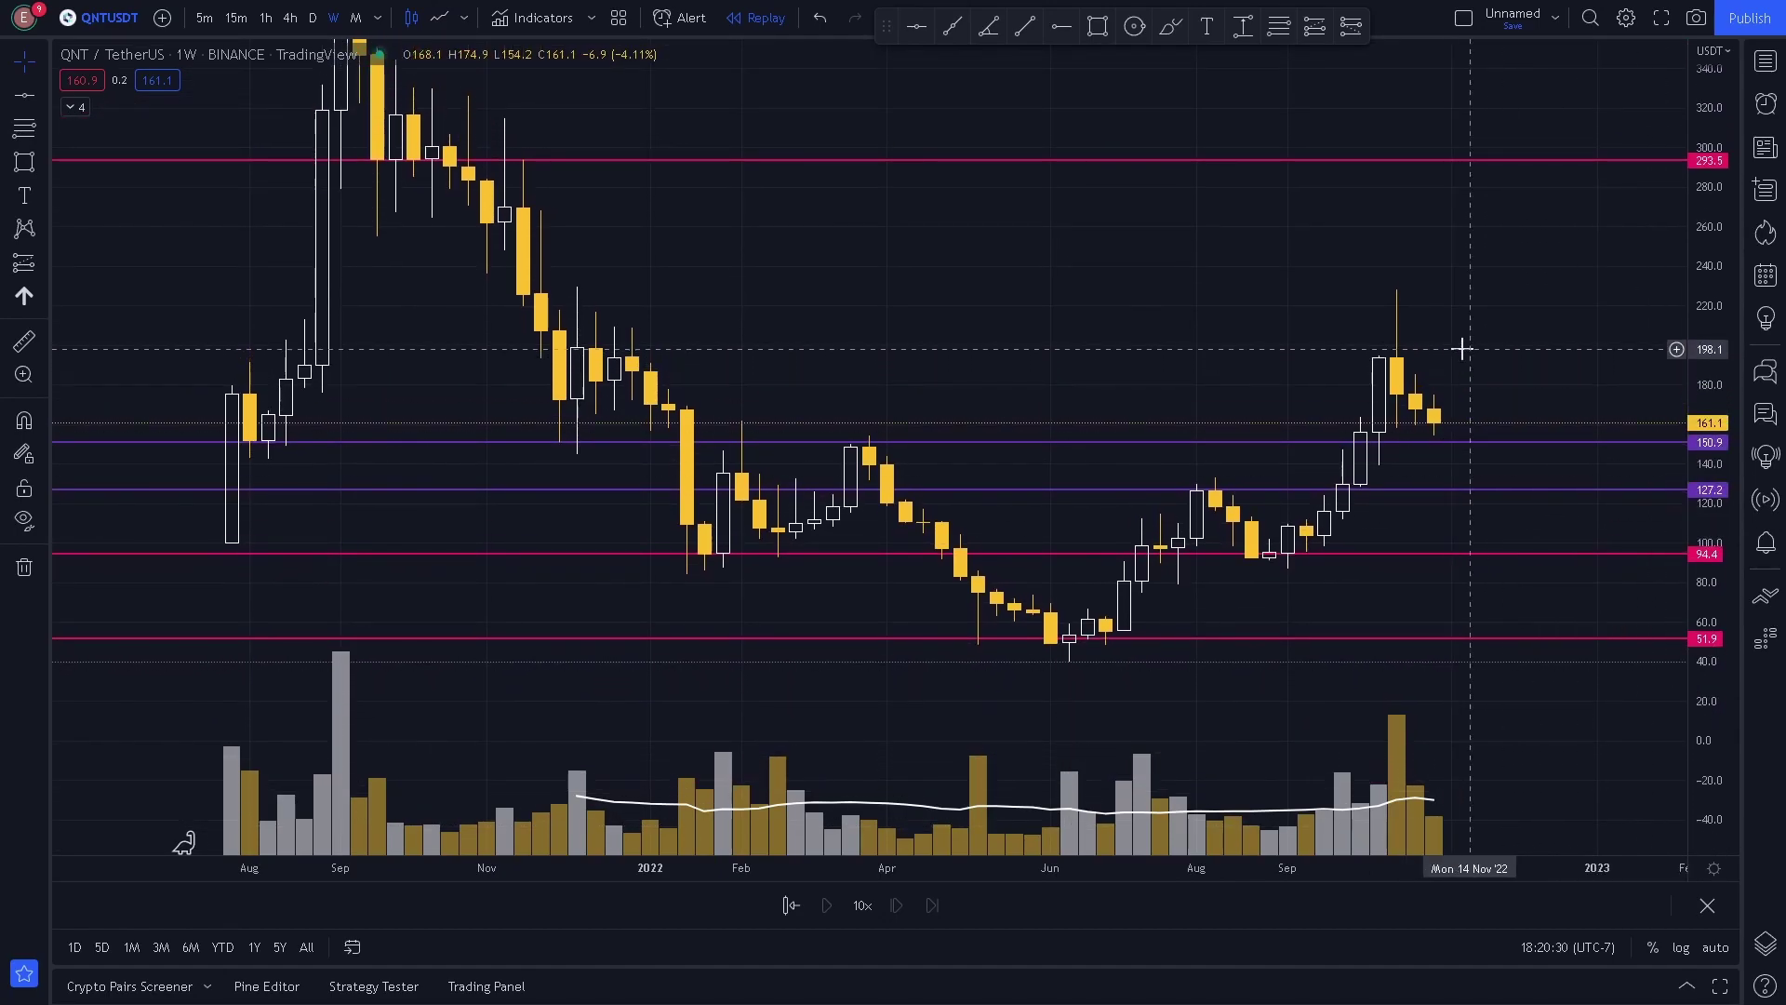
left_click(1325, 354)
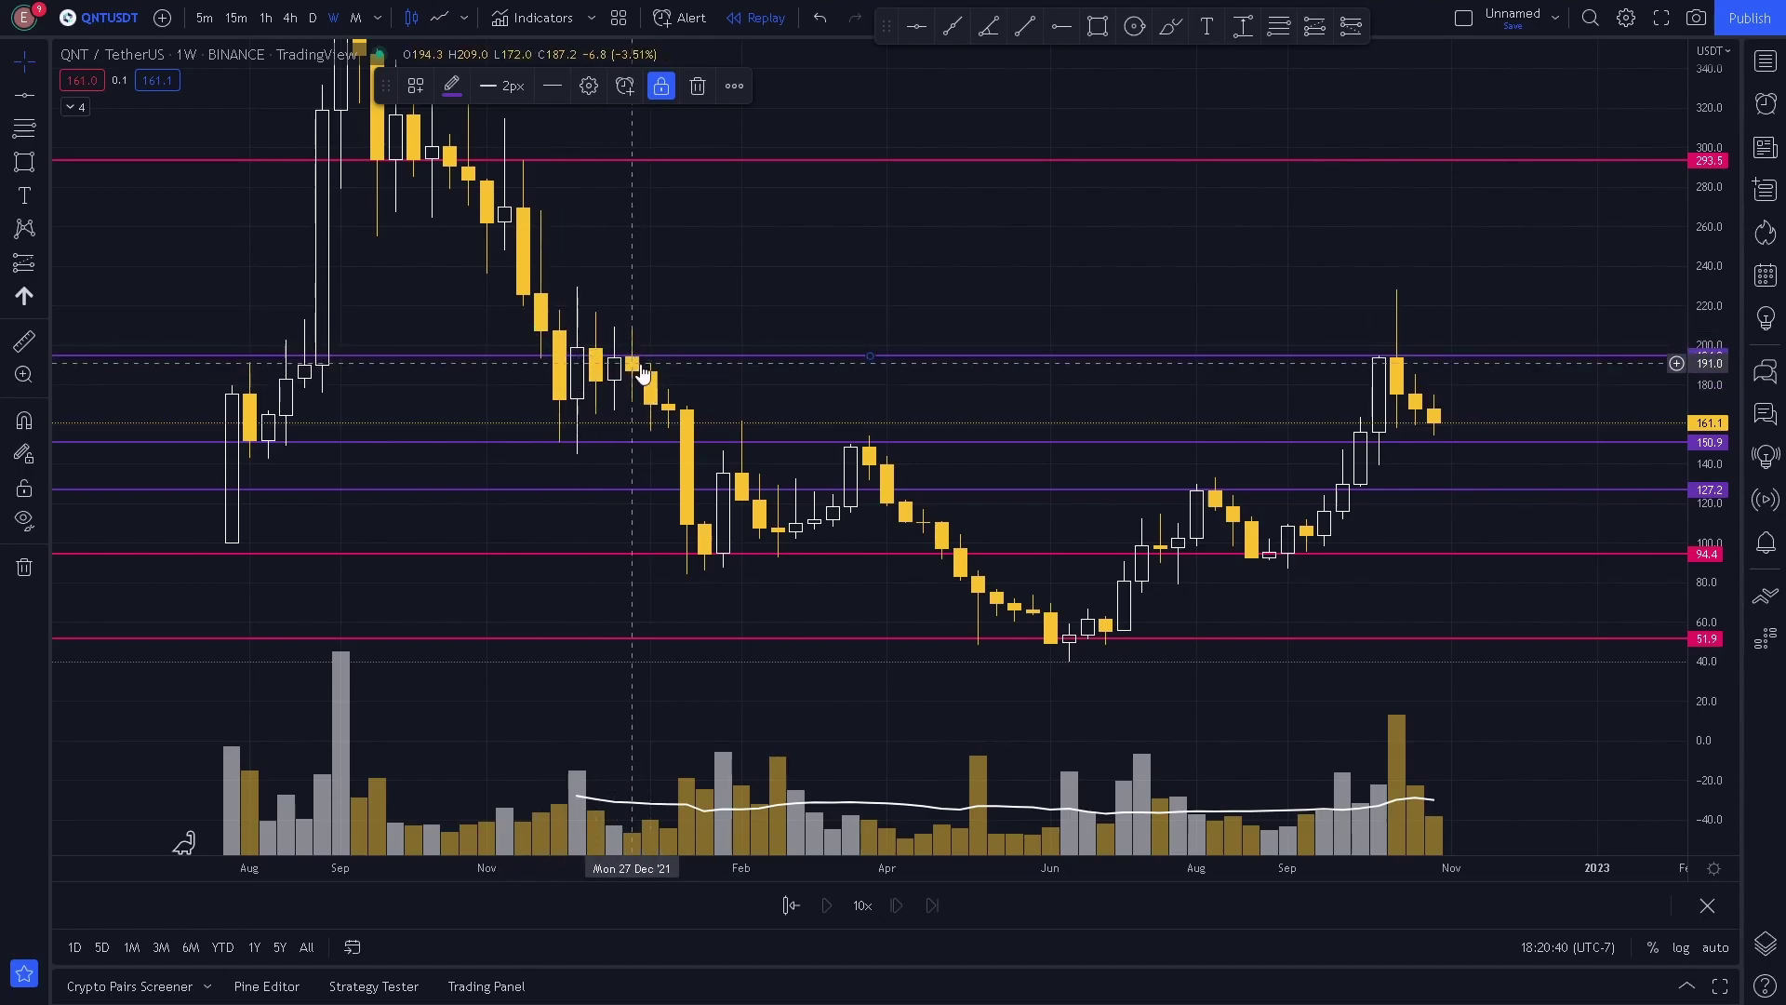
left_click_drag(1136, 255, 1164, 455)
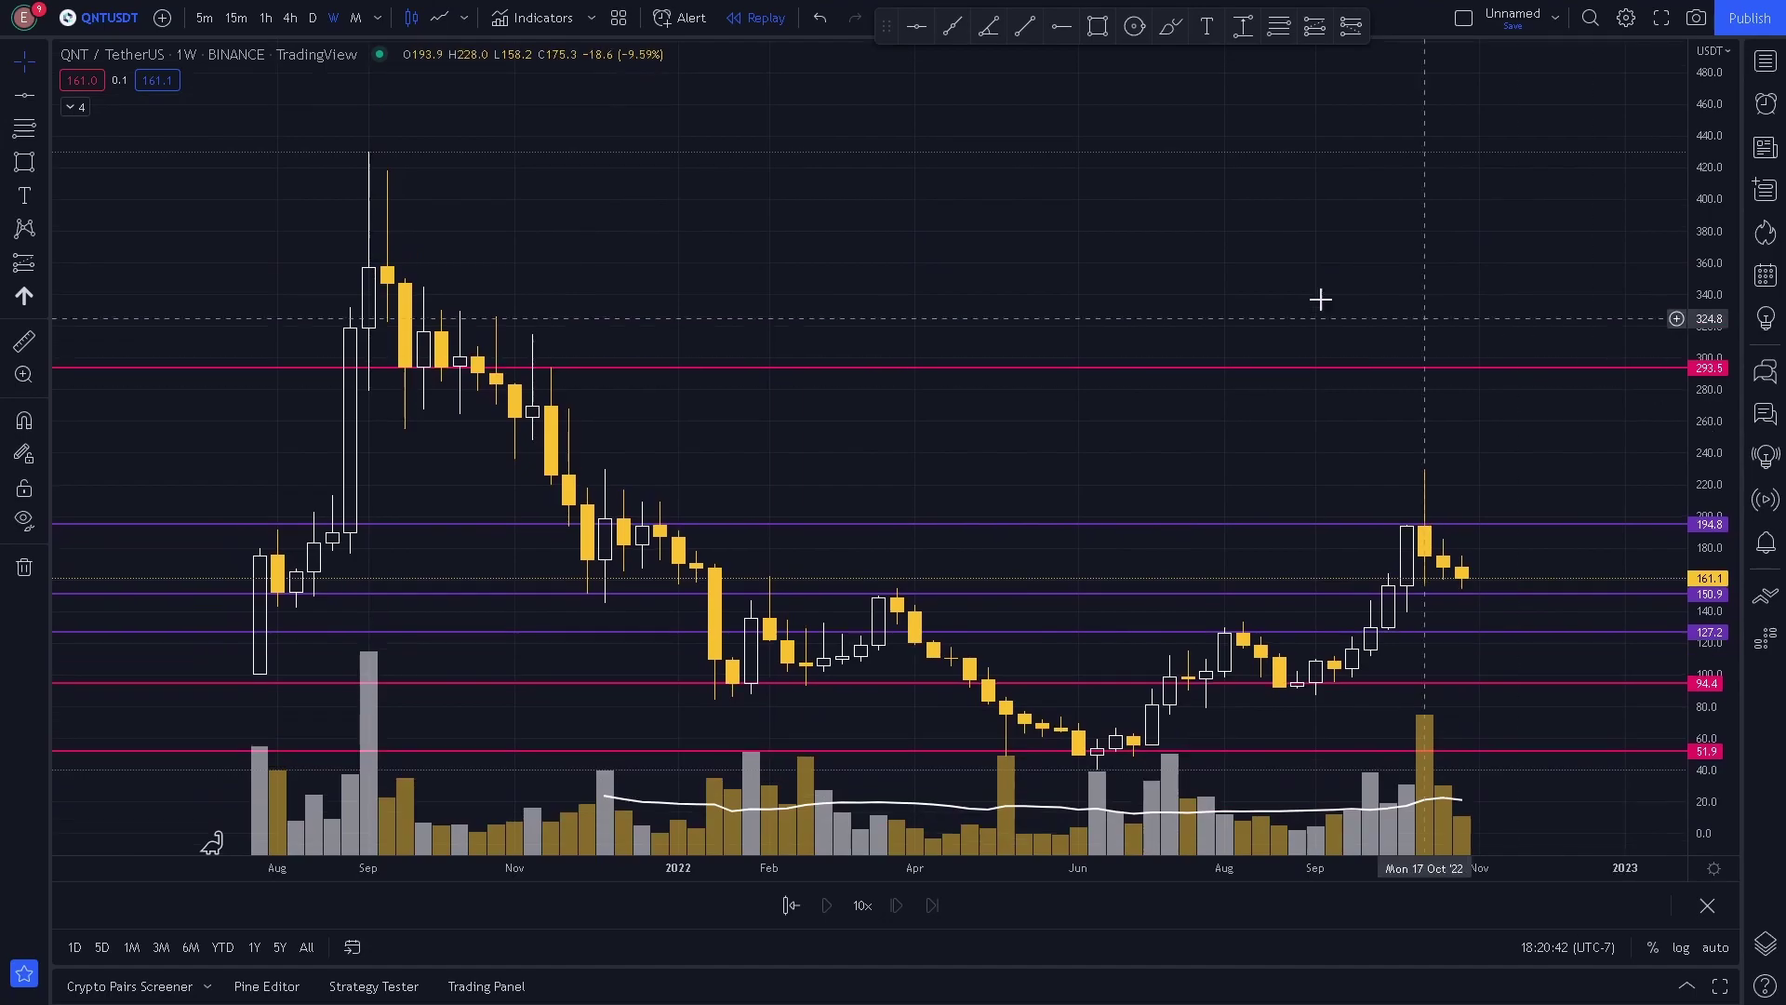
Step: Add a purple line at 358.3 and rescale so all seven levels fit in view
left_click(911, 28)
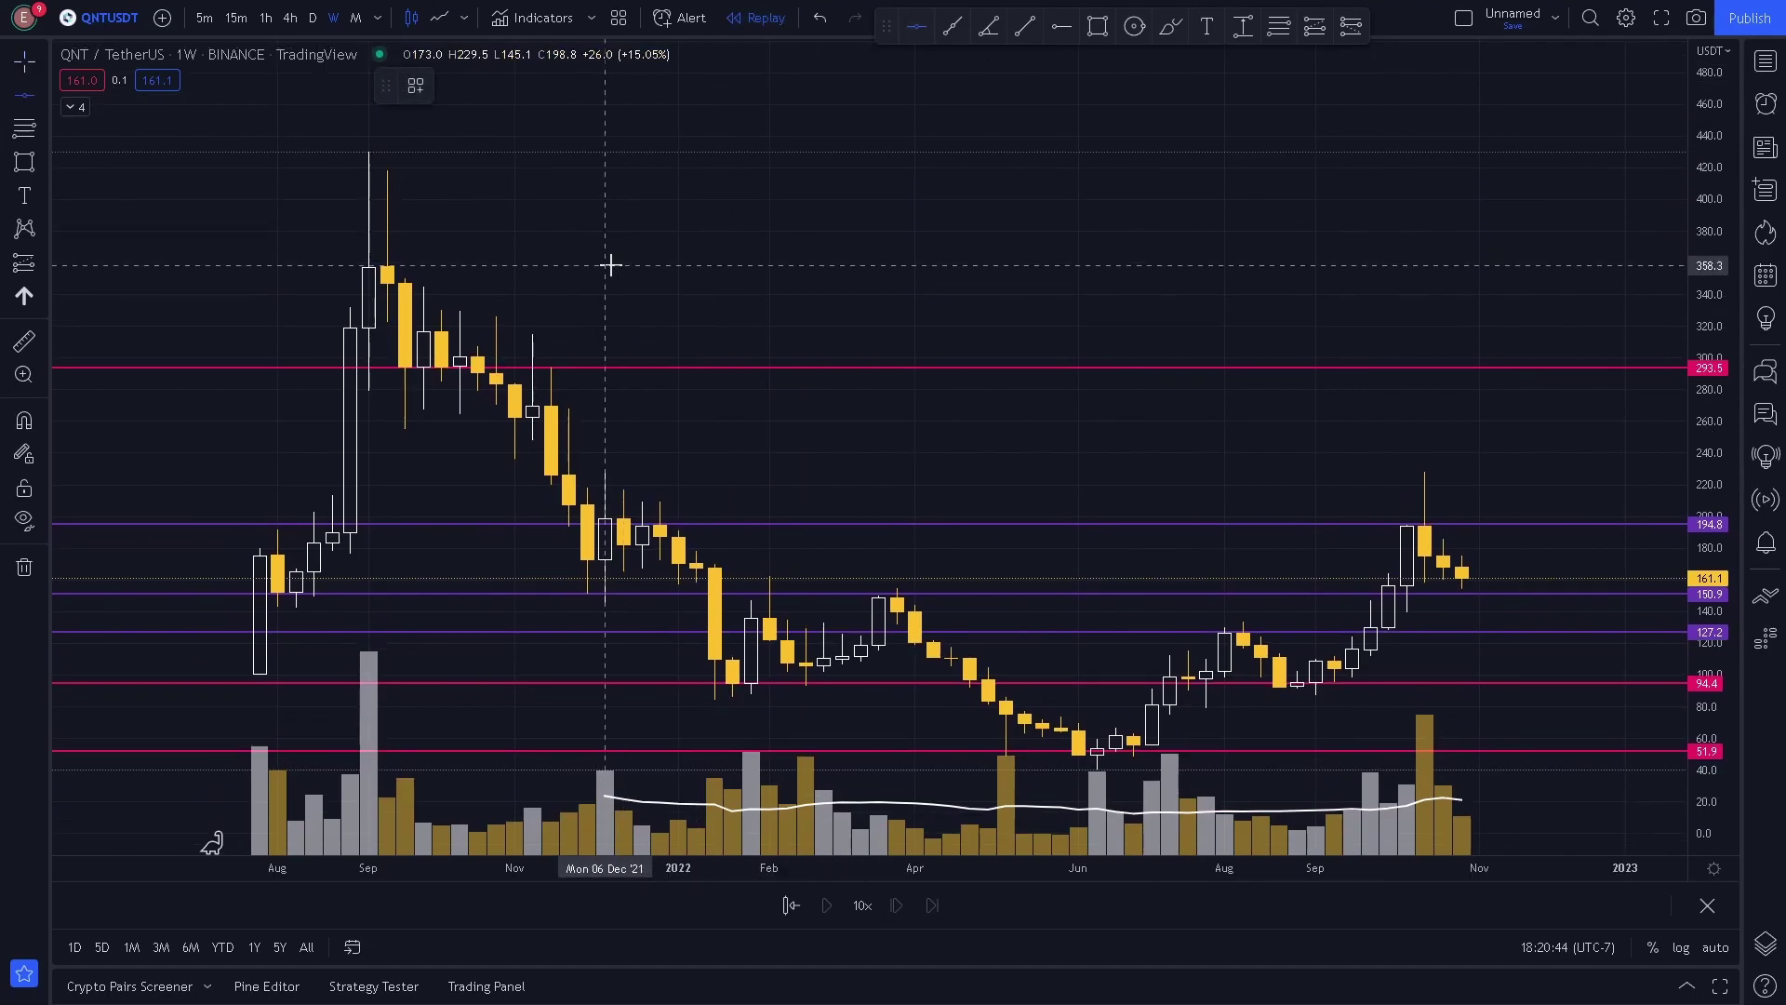
left_click(609, 266)
left_click_drag(415, 263, 1270, 426)
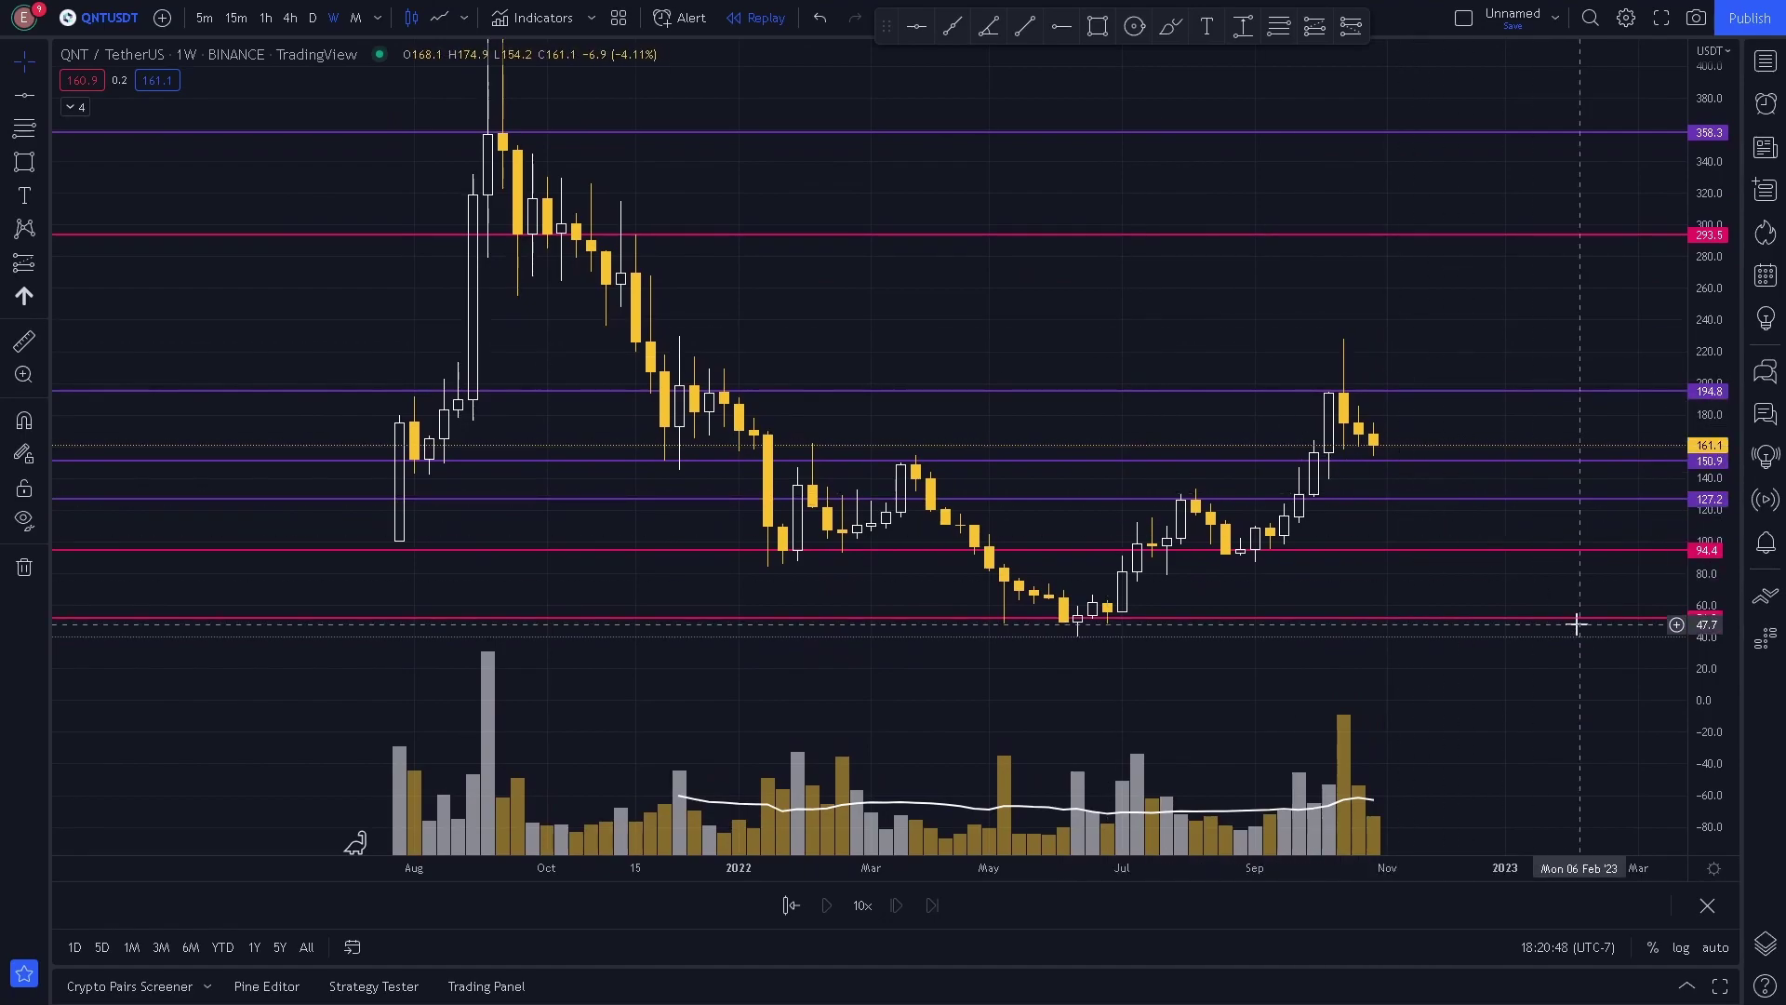
left_click_drag(1732, 609, 1734, 631)
left_click_drag(1558, 633, 1539, 666)
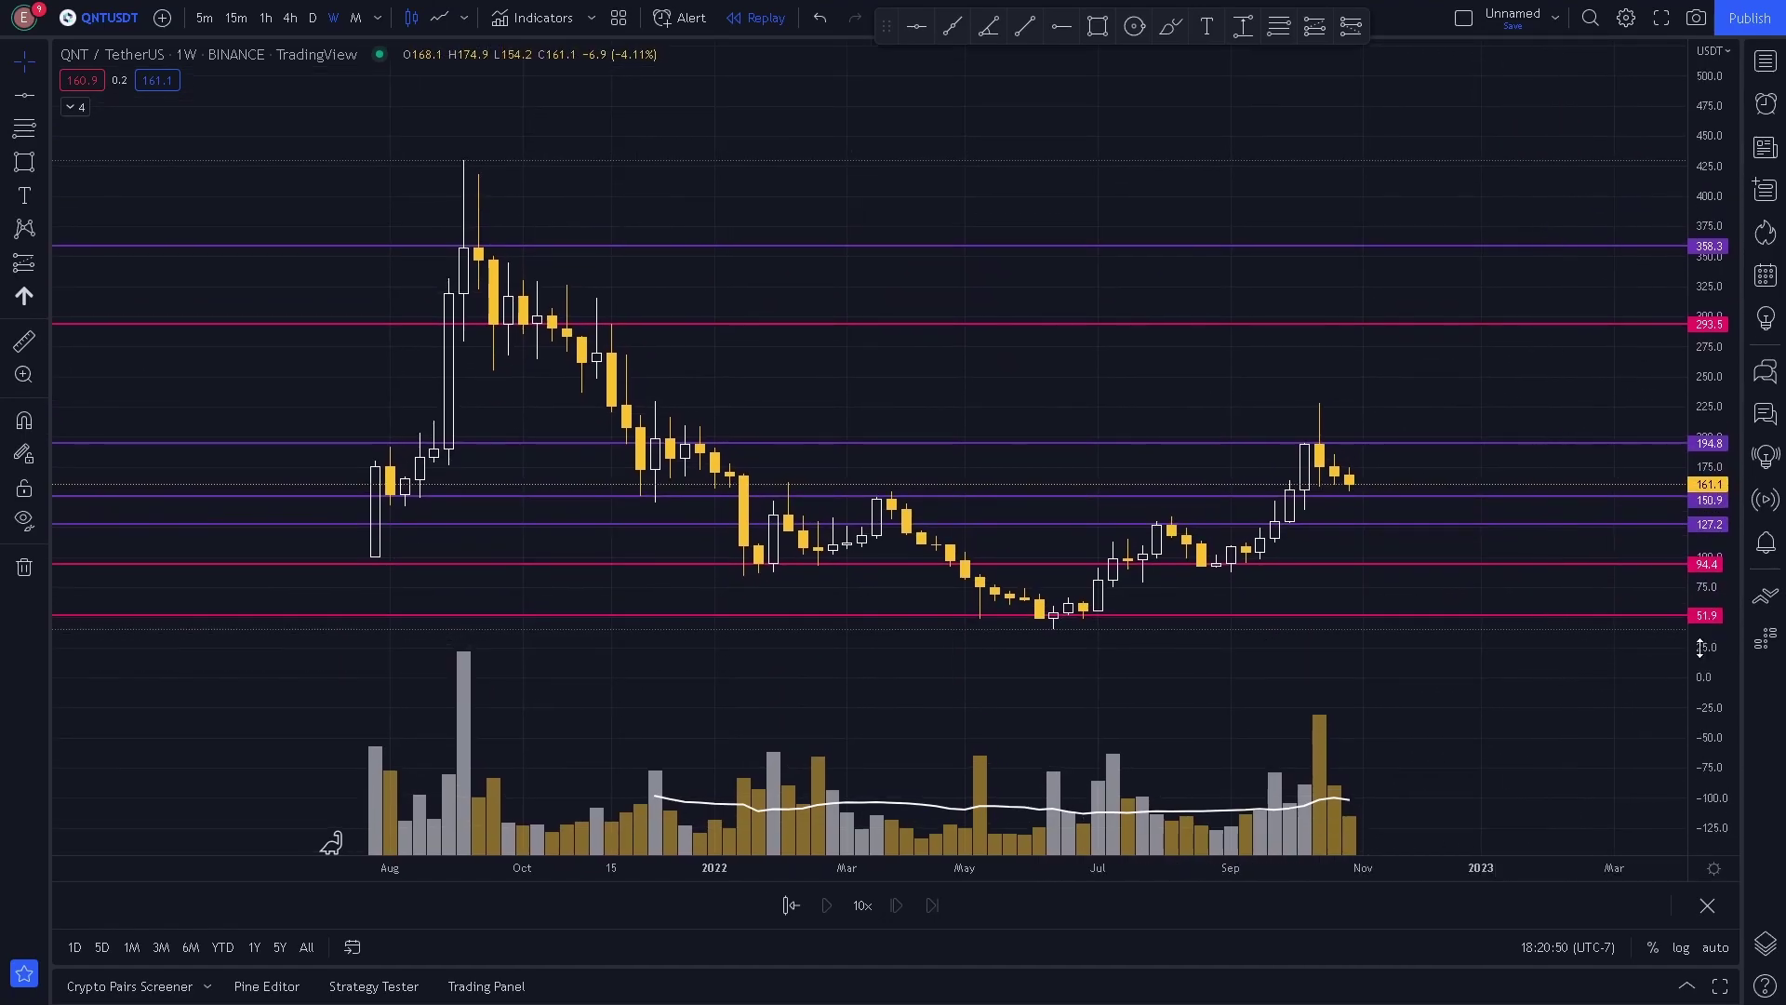
left_click_drag(1707, 660, 1685, 558)
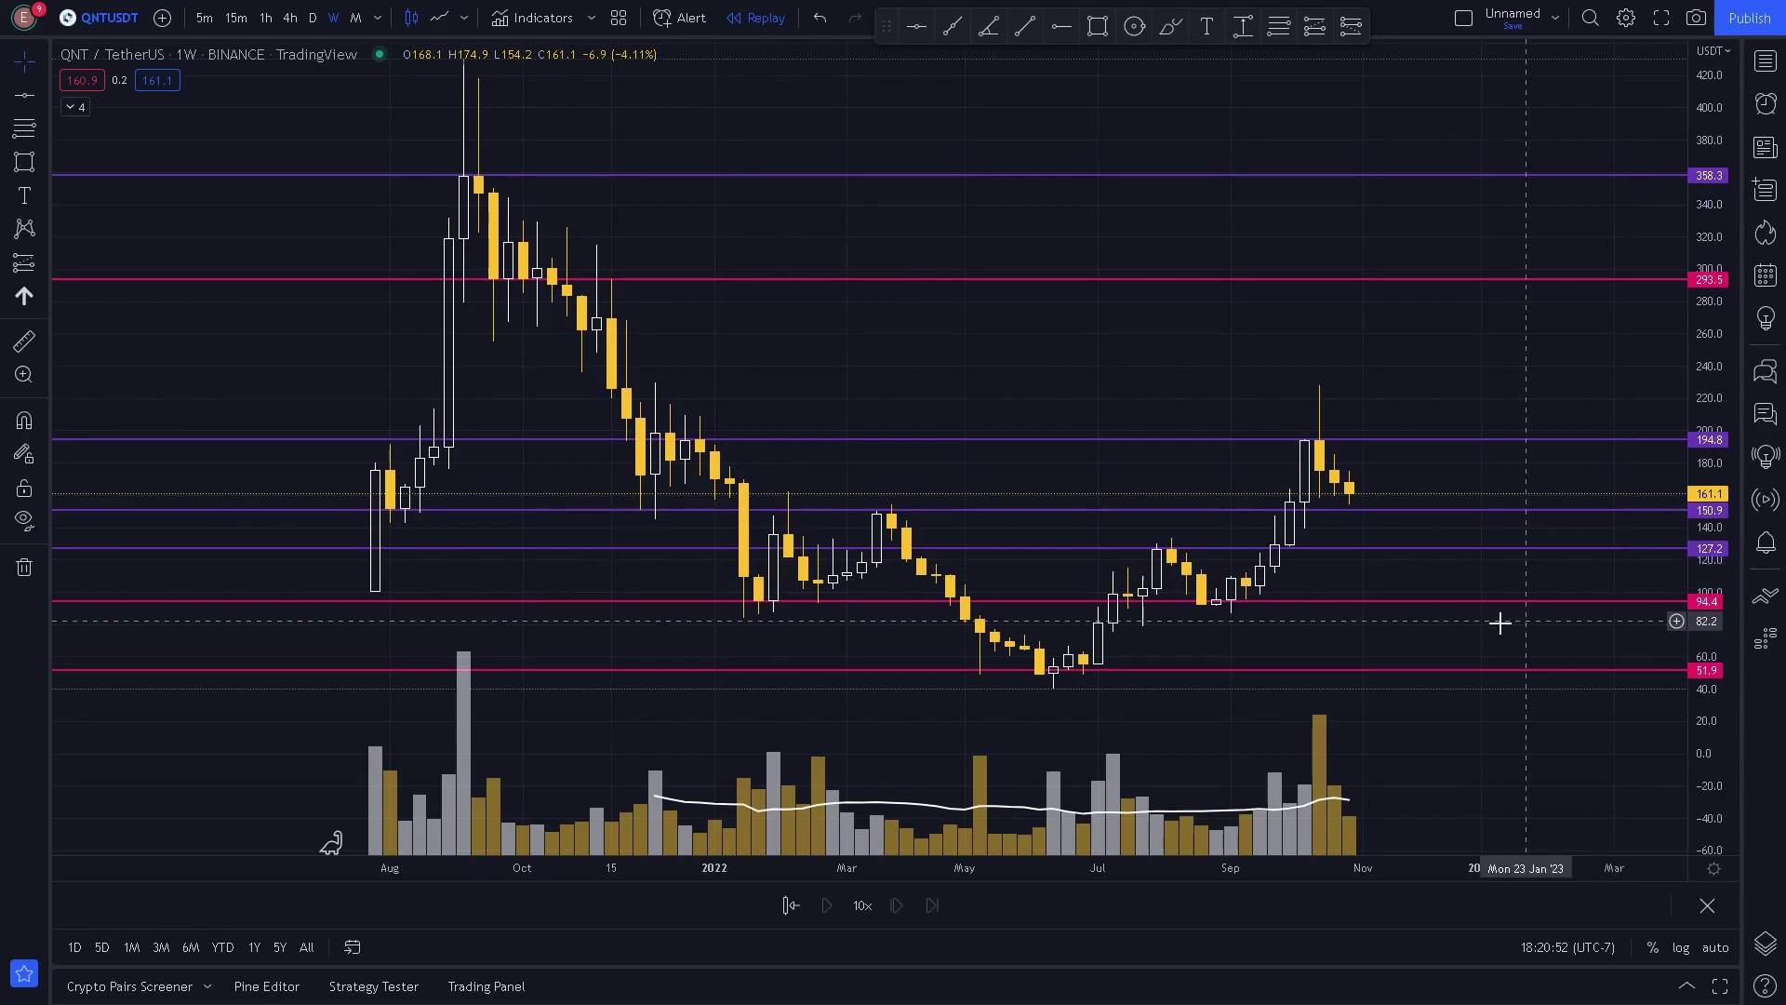